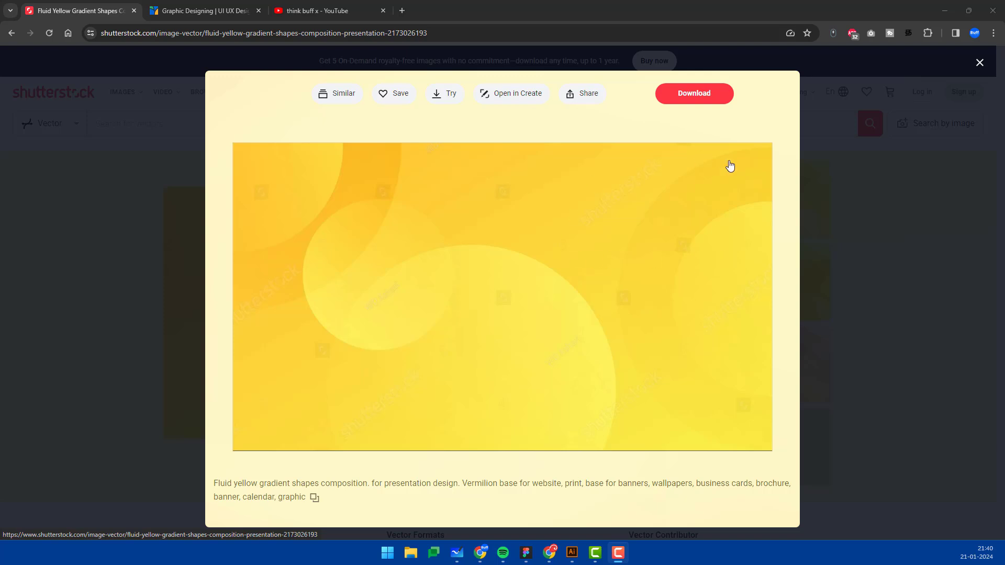
Close the enlarged Shutterstock preview and scroll down to the vector's details and formats.
{"action": "left_click", "coordinate": [980, 62]}
{"action": "left_click", "coordinate": [607, 273]}
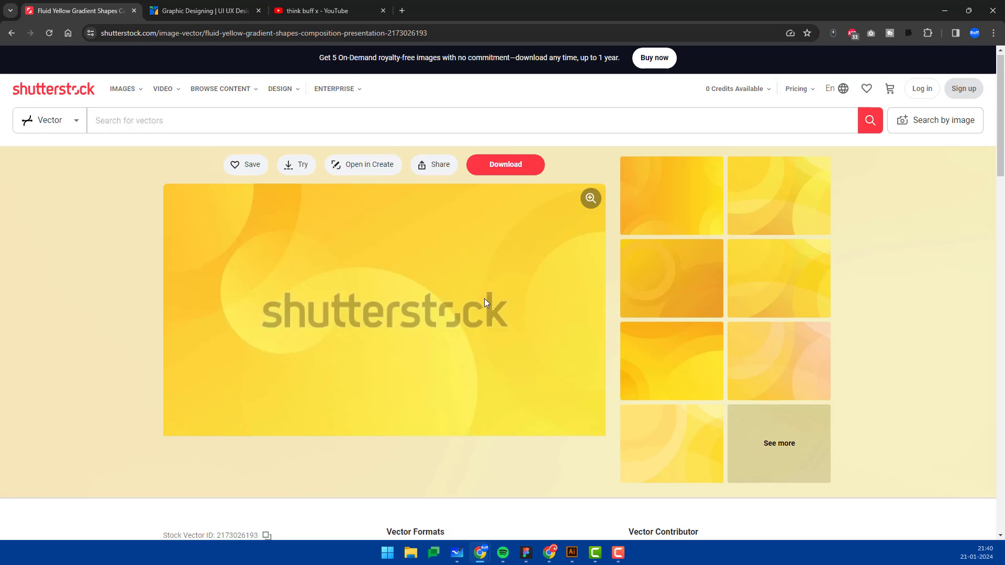
{"action": "scroll", "coordinate": [484, 303], "scroll_direction": "down", "scroll_amount": 2}
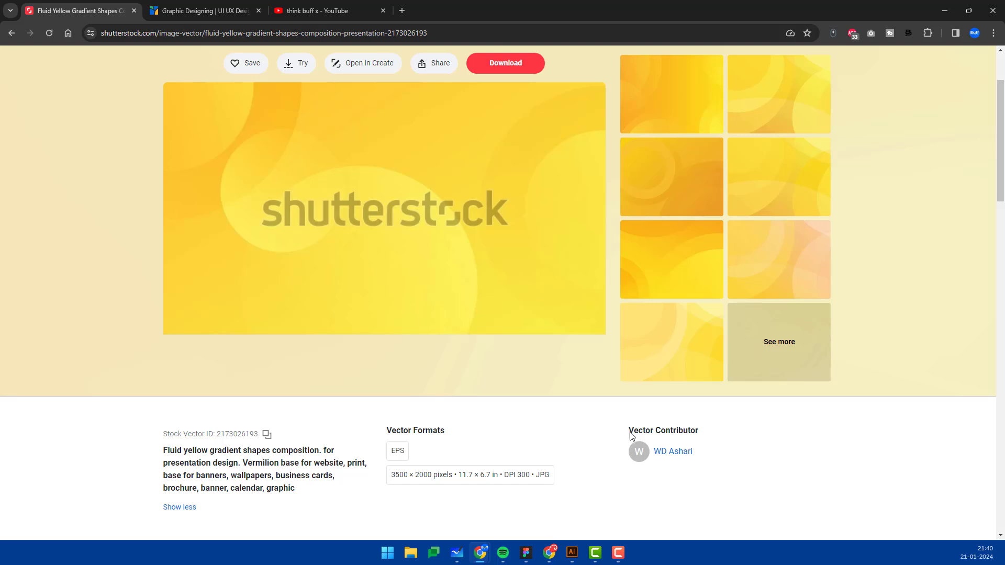
{"action": "left_click_drag", "start_coordinate": [630, 436], "coordinate": [714, 435]}
{"action": "left_click", "coordinate": [673, 436]}
Move from the reference image to the YouTube channel tab and scroll through its stats and videos.
{"action": "key", "text": "ctrl+Tab"}
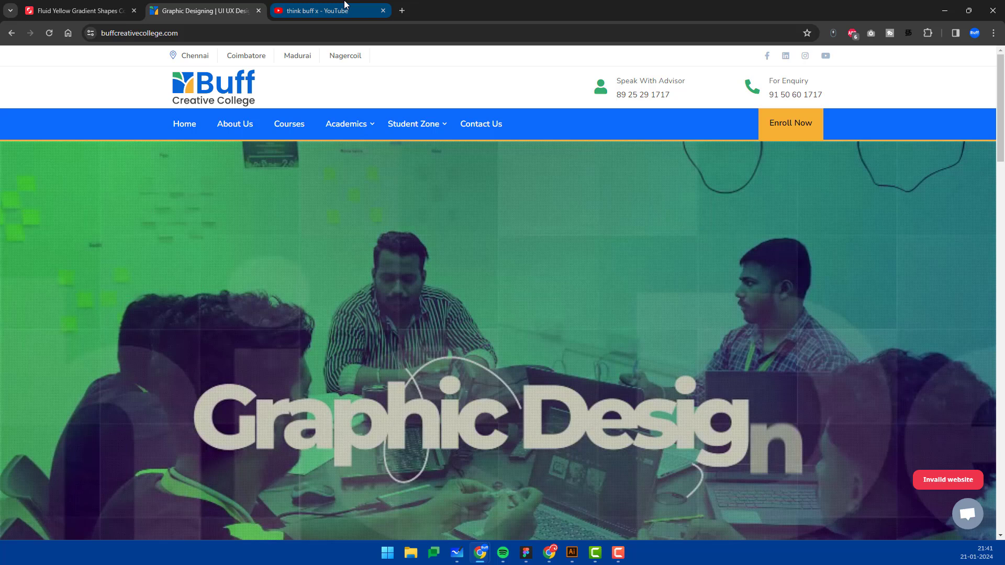
{"action": "left_click", "coordinate": [344, 6]}
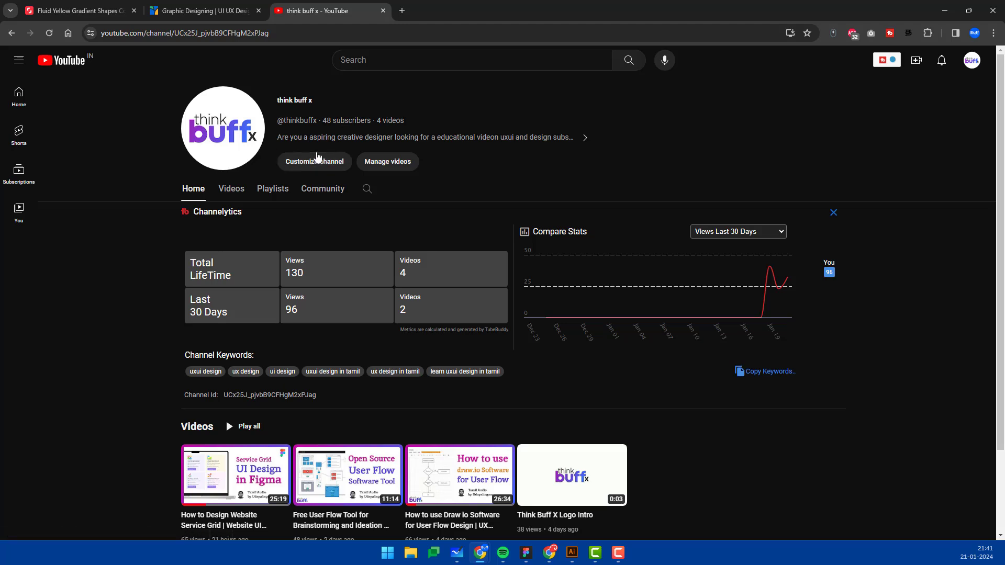
{"action": "scroll", "coordinate": [439, 317], "scroll_direction": "down", "scroll_amount": 2}
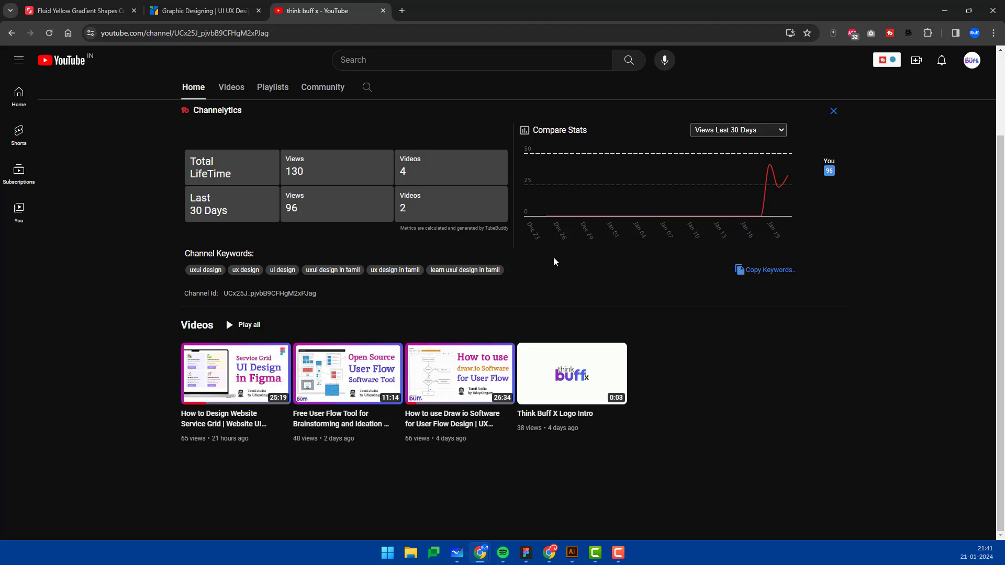
Switch to the Illustrator document and zoom out on the blank artboard.
{"action": "key", "text": "alt+Tab"}
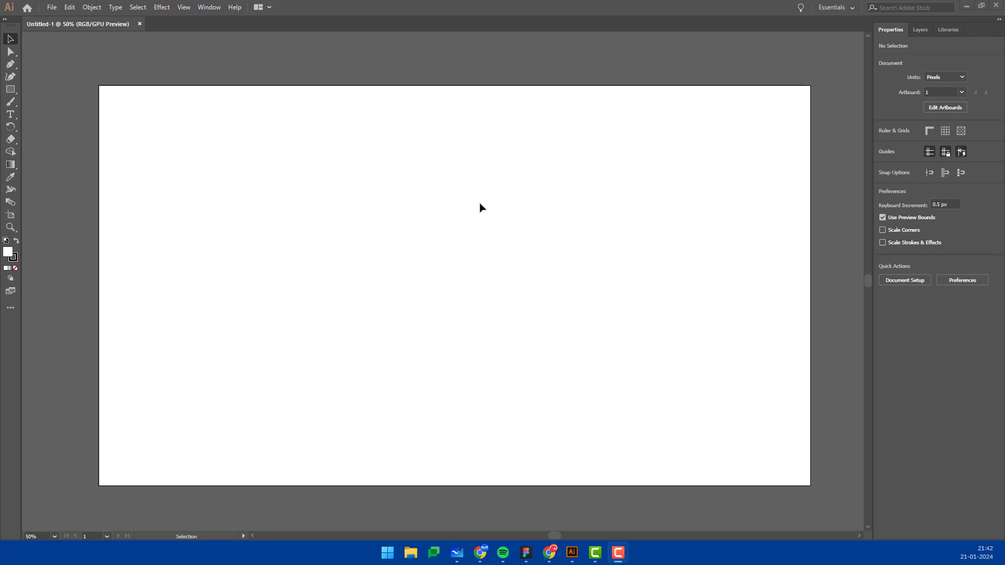
{"action": "scroll", "coordinate": [480, 204], "scroll_direction": "down", "scroll_amount": 1}
{"action": "scroll", "coordinate": [480, 204], "scroll_direction": "down", "scroll_amount": 1}
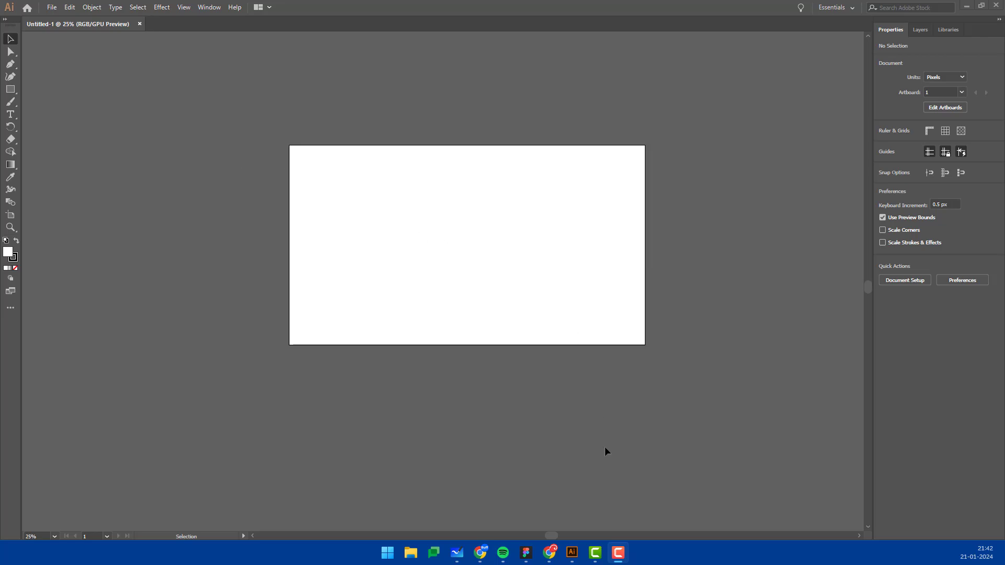
Copy the Shutterstock reference image from Chrome and return to Illustrator.
{"action": "left_click", "coordinate": [549, 553]}
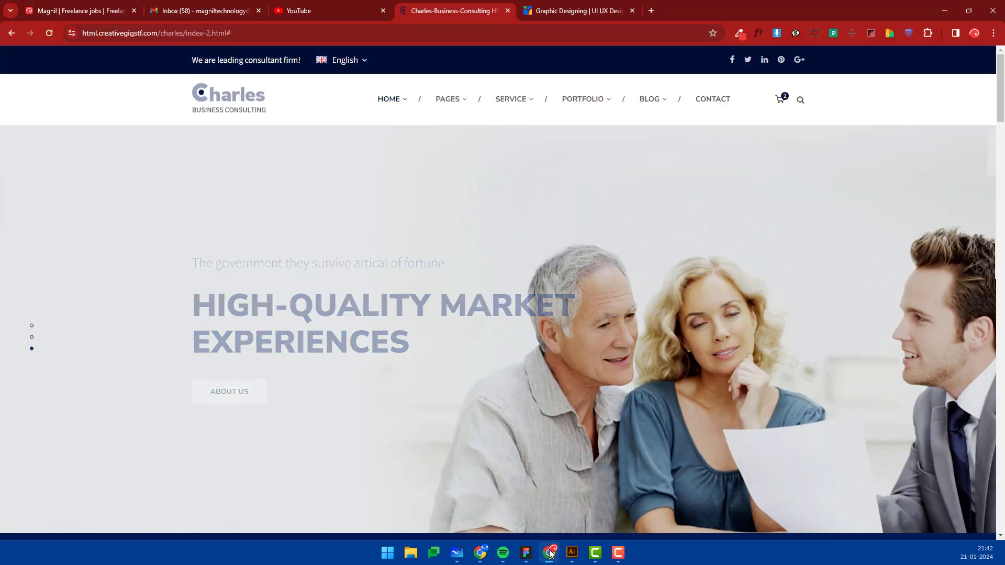
{"action": "left_click", "coordinate": [549, 552]}
{"action": "mouse_move", "coordinate": [479, 553]}
{"action": "left_click", "coordinate": [587, 495]}
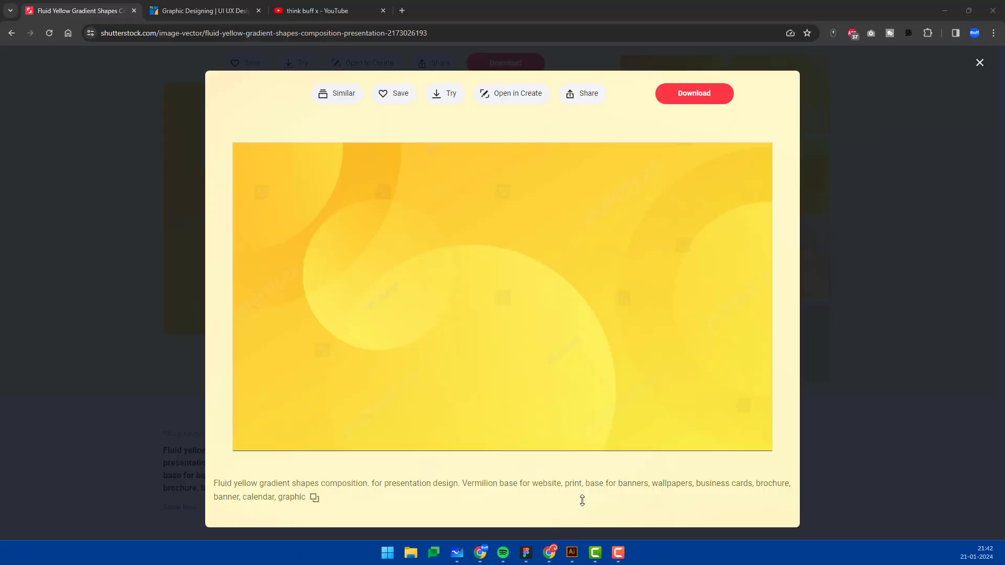
{"action": "right_click", "coordinate": [393, 238]}
{"action": "left_click", "coordinate": [445, 409]}
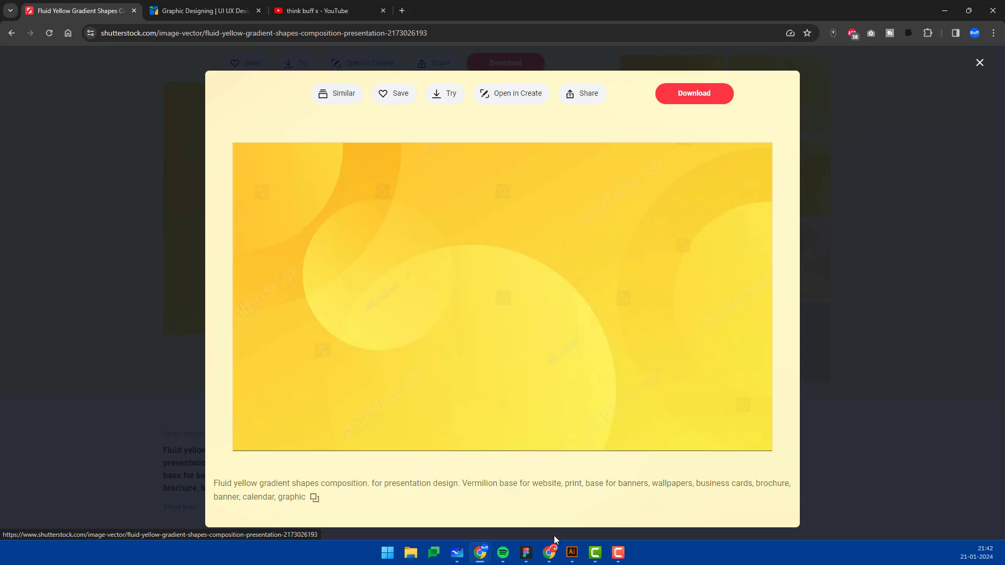
{"action": "left_click", "coordinate": [562, 551]}
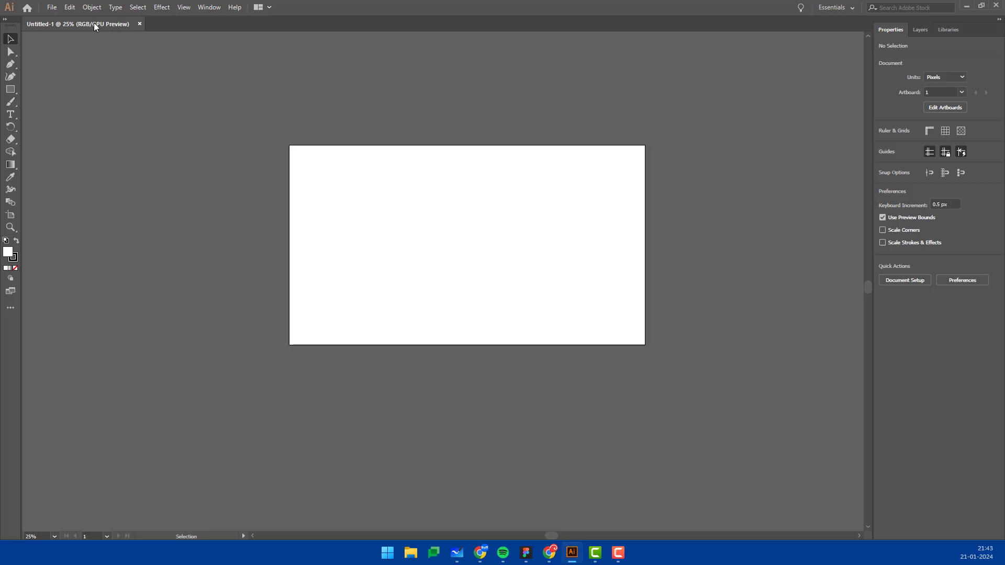
Paste the copied reference image and drag it to the left of the artboard.
{"action": "left_click", "coordinate": [72, 10]}
{"action": "left_click", "coordinate": [87, 70]}
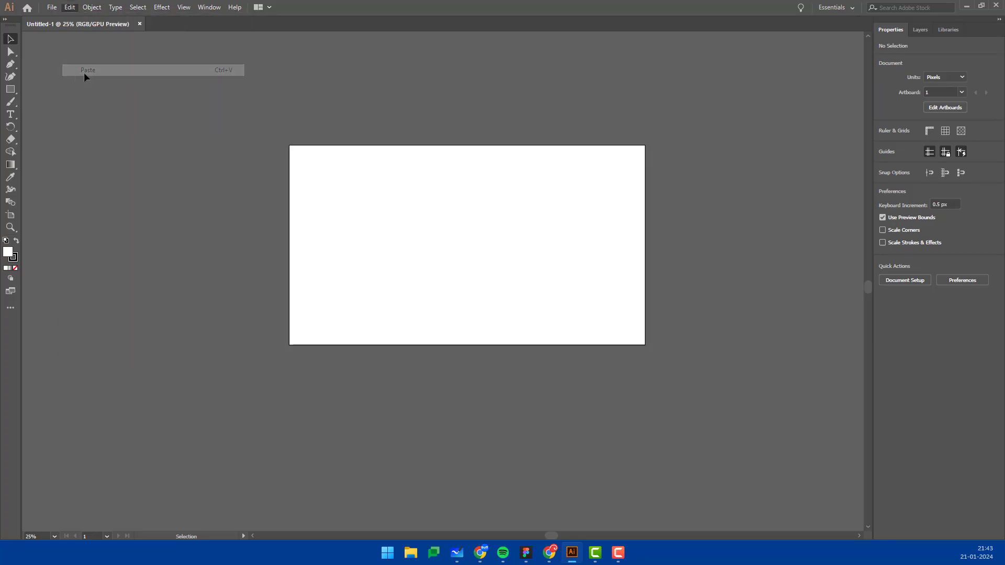
{"action": "mouse_move", "coordinate": [448, 278]}
{"action": "left_mouse_down"}
{"action": "mouse_move", "coordinate": [611, 247]}
{"action": "mouse_move", "coordinate": [329, 222]}
{"action": "left_mouse_up"}
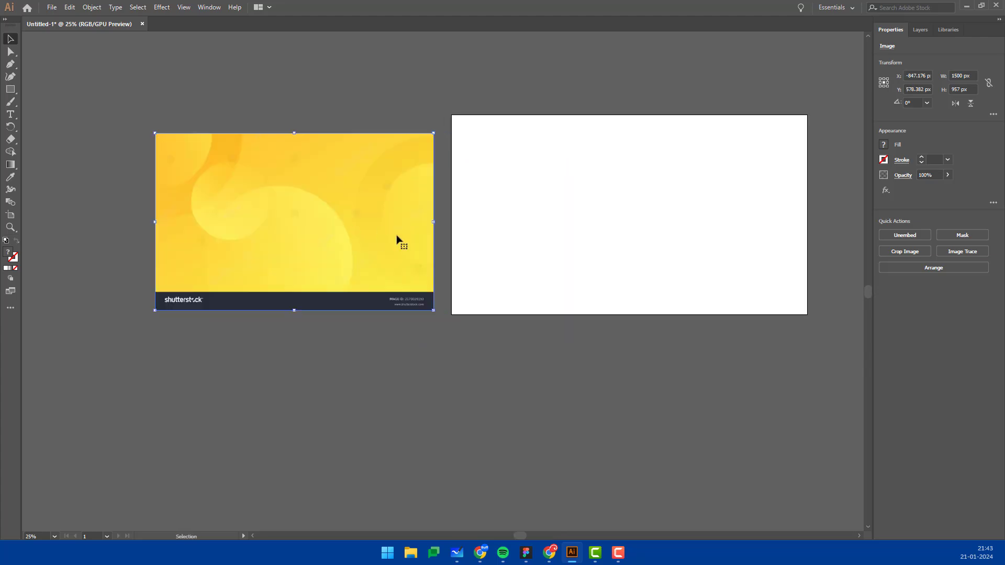
Shift the image further left, pan to show it beside the artboard, and check the artboard.
{"action": "scroll", "coordinate": [261, 197], "scroll_direction": "up", "scroll_amount": 2}
{"action": "scroll", "coordinate": [485, 231], "scroll_direction": "down", "scroll_amount": 2}
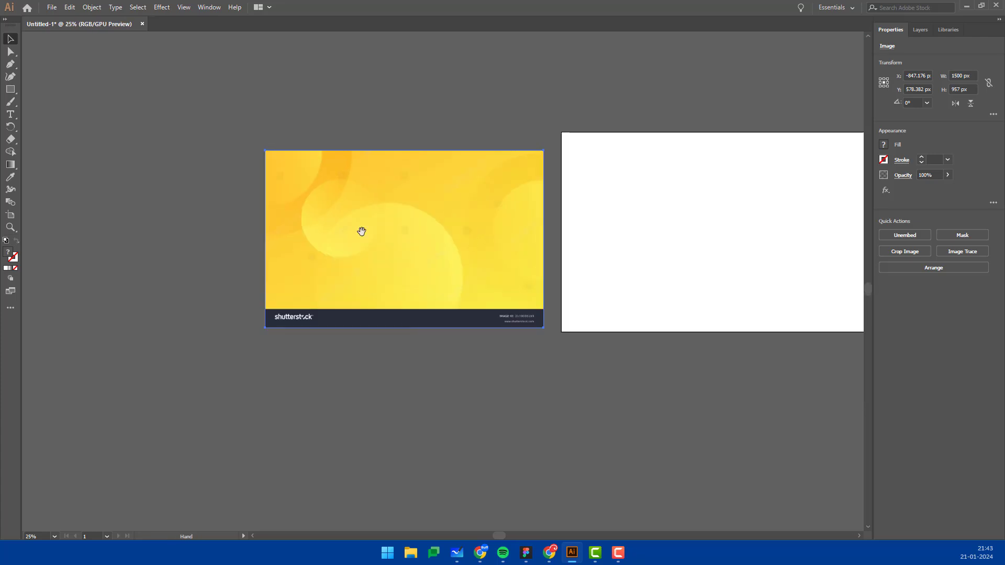
{"action": "scroll", "coordinate": [455, 231], "scroll_direction": "left", "scroll_amount": 3}
{"action": "scroll", "coordinate": [455, 231], "scroll_direction": "up", "scroll_amount": 2}
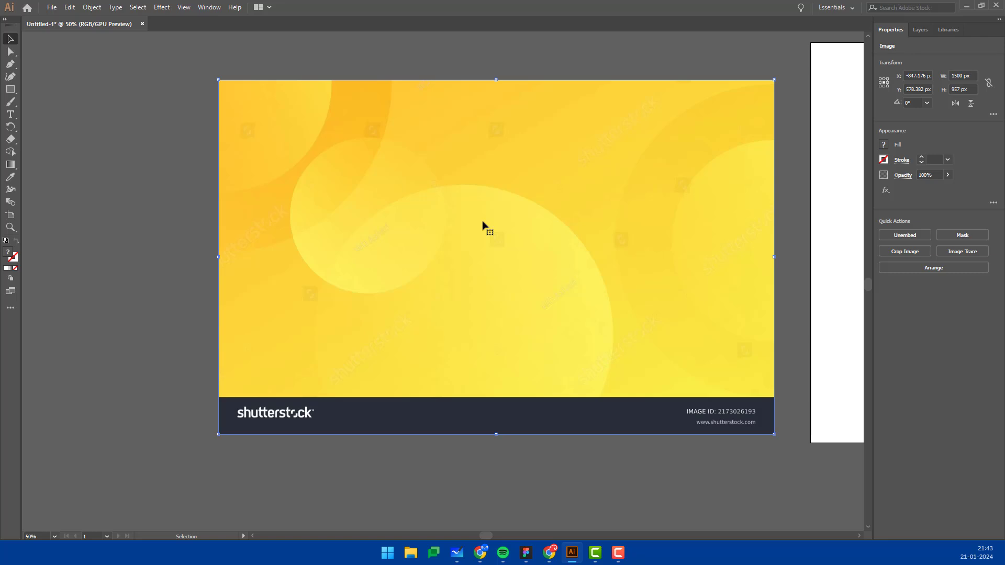
{"action": "scroll", "coordinate": [483, 226], "scroll_direction": "down", "scroll_amount": 3}
{"action": "left_click_drag", "start_coordinate": [534, 220], "coordinate": [440, 238]}
{"action": "scroll", "coordinate": [606, 235], "scroll_direction": "up", "scroll_amount": 1}
{"action": "left_click_drag", "start_coordinate": [635, 243], "coordinate": [516, 206]}
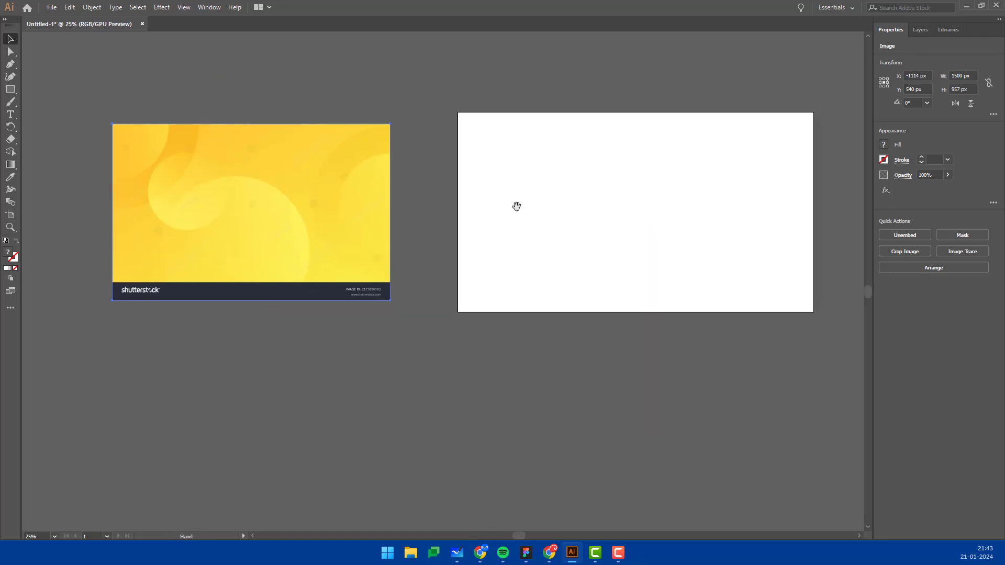
{"action": "left_click", "coordinate": [10, 218]}
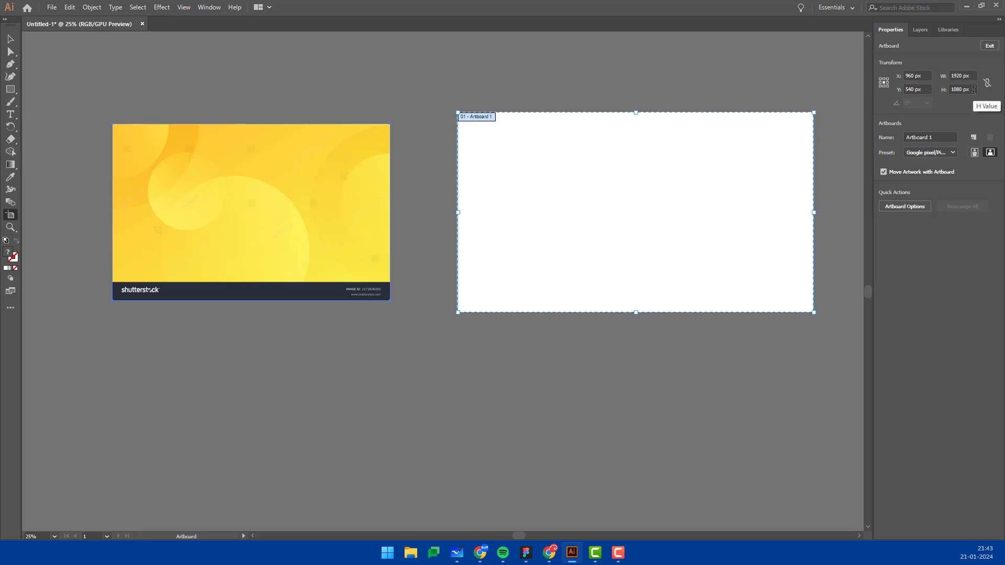
Create a 1920×1080 rectangle and move it to cover the artboard exactly.
{"action": "key", "text": "Escape"}
{"action": "left_click_drag", "start_coordinate": [11, 90], "coordinate": [52, 94]}
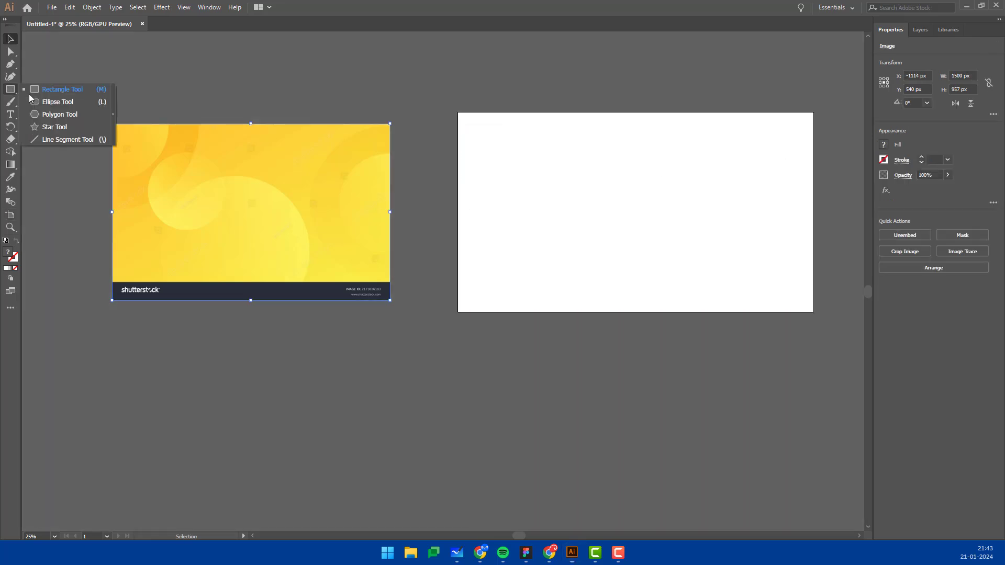
{"action": "left_click", "coordinate": [565, 181]}
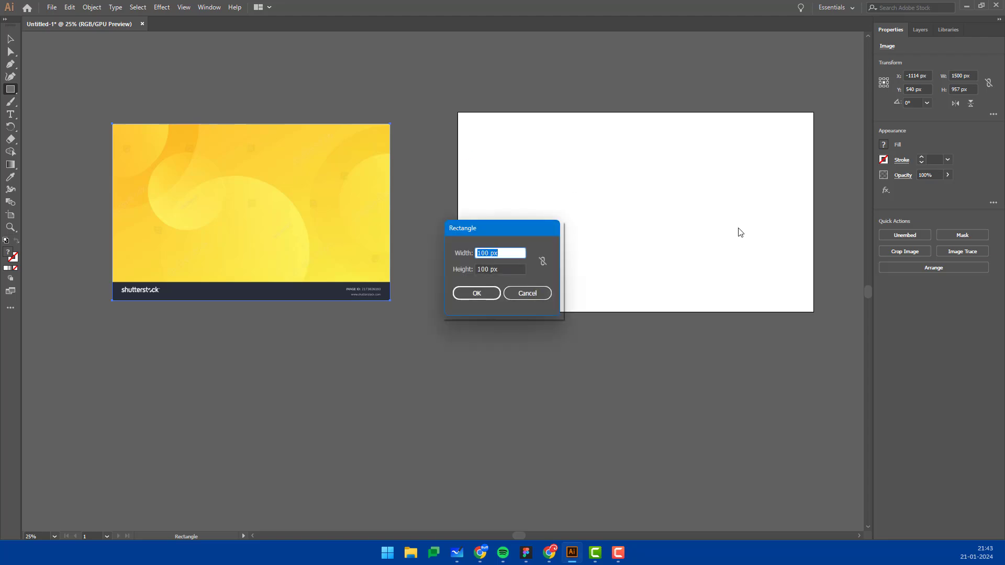
{"action": "type", "text": "1"}
{"action": "key", "text": "BackSpace"}
{"action": "type", "text": "0"}
{"action": "key", "text": "Tab"}
{"action": "type", "text": "1080"}
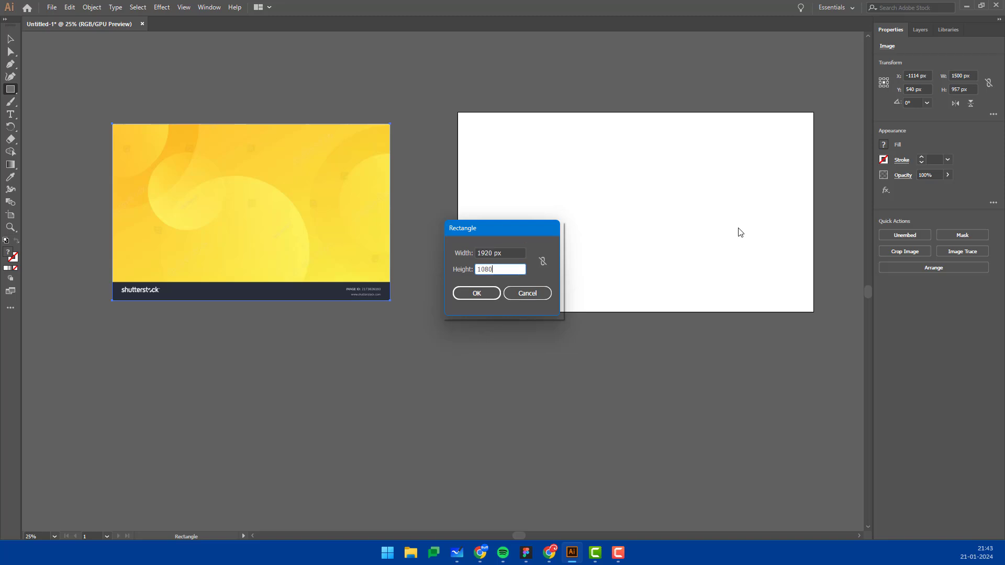
{"action": "key", "text": "Return"}
{"action": "key", "text": "v"}
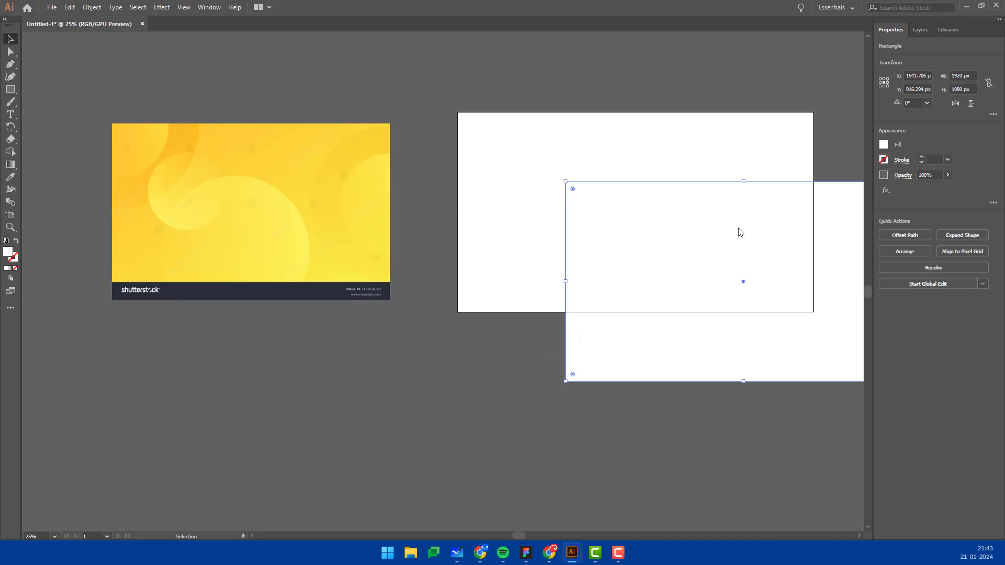
{"action": "left_click_drag", "start_coordinate": [642, 229], "coordinate": [540, 164]}
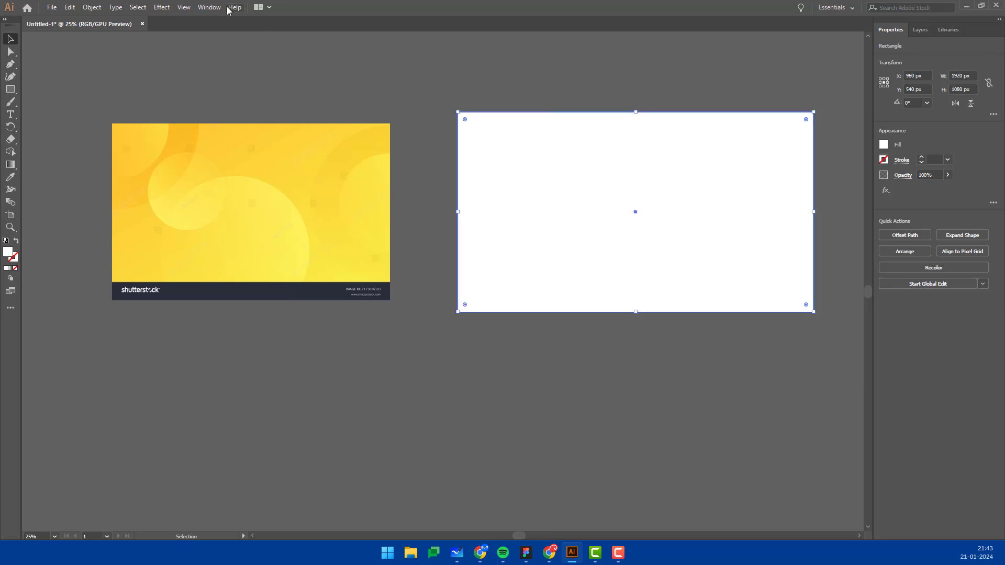
Open the Gradient panel, apply a linear gradient to the rectangle, and select its left stop.
{"action": "left_click", "coordinate": [209, 8]}
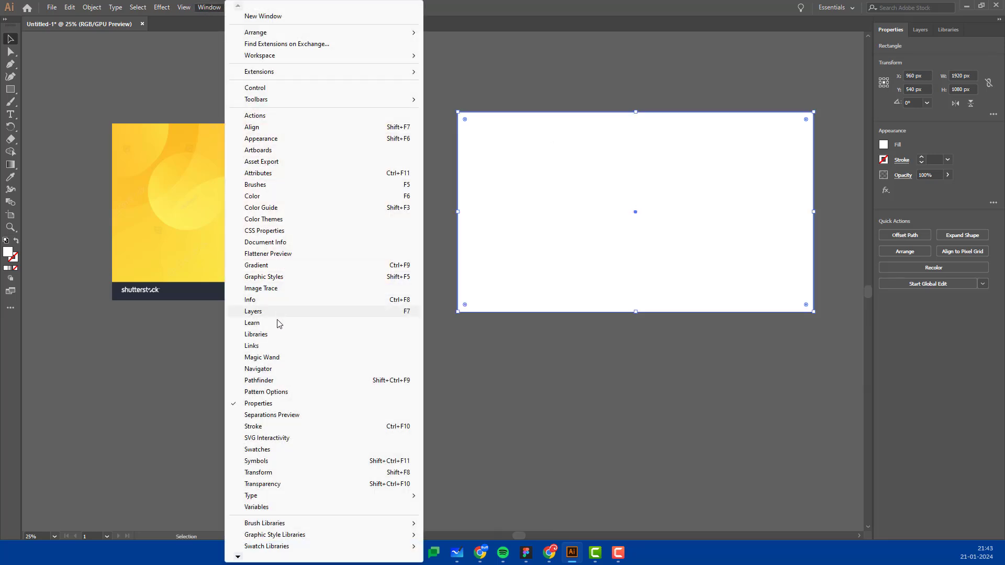
{"action": "left_click", "coordinate": [262, 265]}
{"action": "left_click_drag", "start_coordinate": [443, 319], "coordinate": [434, 366]}
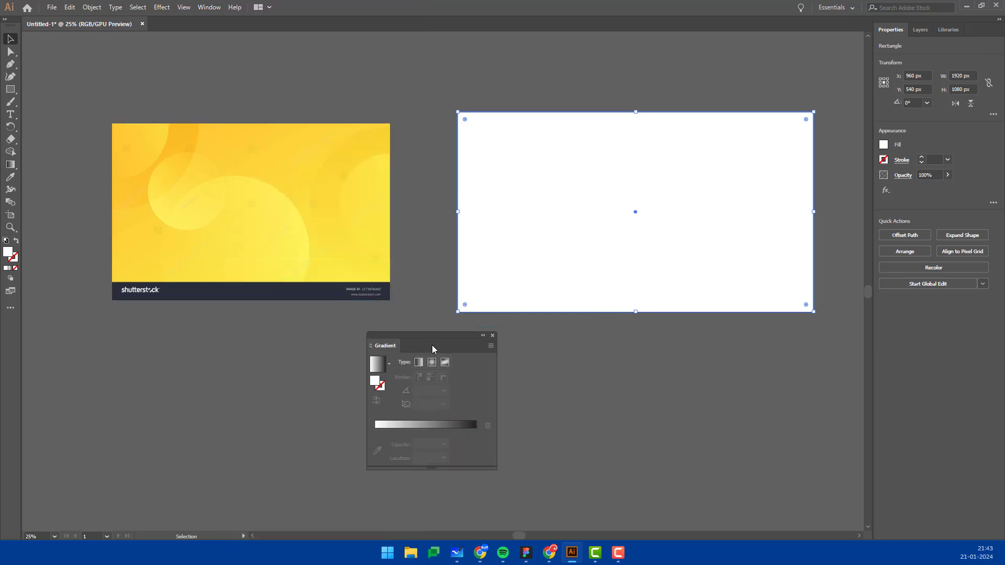
{"action": "left_click", "coordinate": [4, 21]}
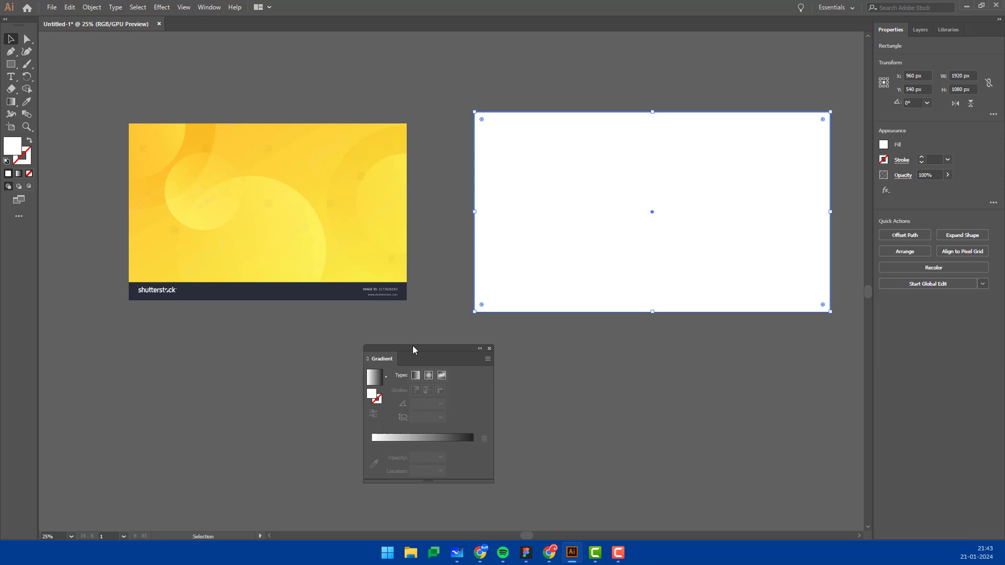
{"action": "mouse_move", "coordinate": [412, 345]}
{"action": "left_mouse_down"}
{"action": "mouse_move", "coordinate": [397, 344]}
{"action": "mouse_move", "coordinate": [387, 325]}
{"action": "left_mouse_up"}
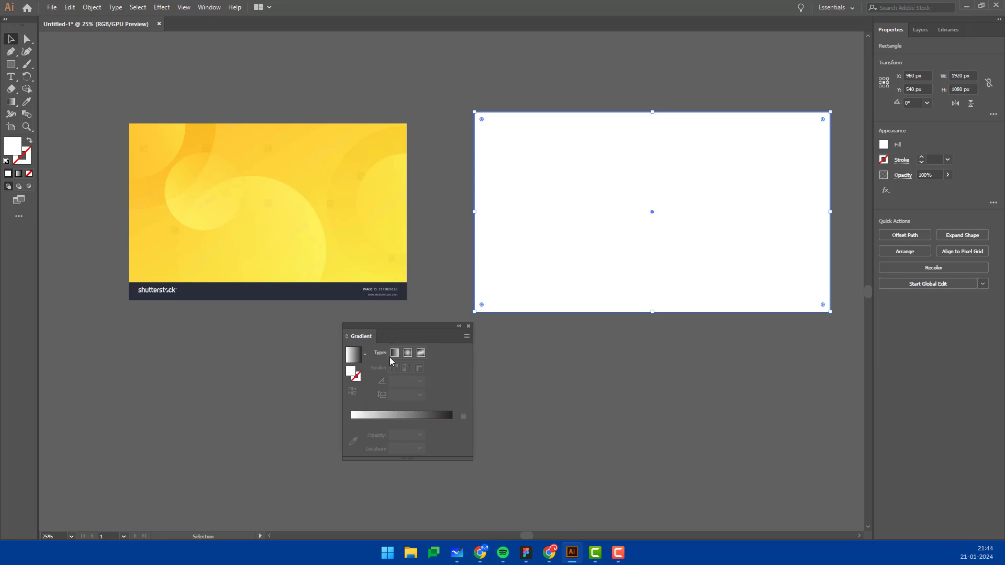
{"action": "left_click", "coordinate": [395, 354]}
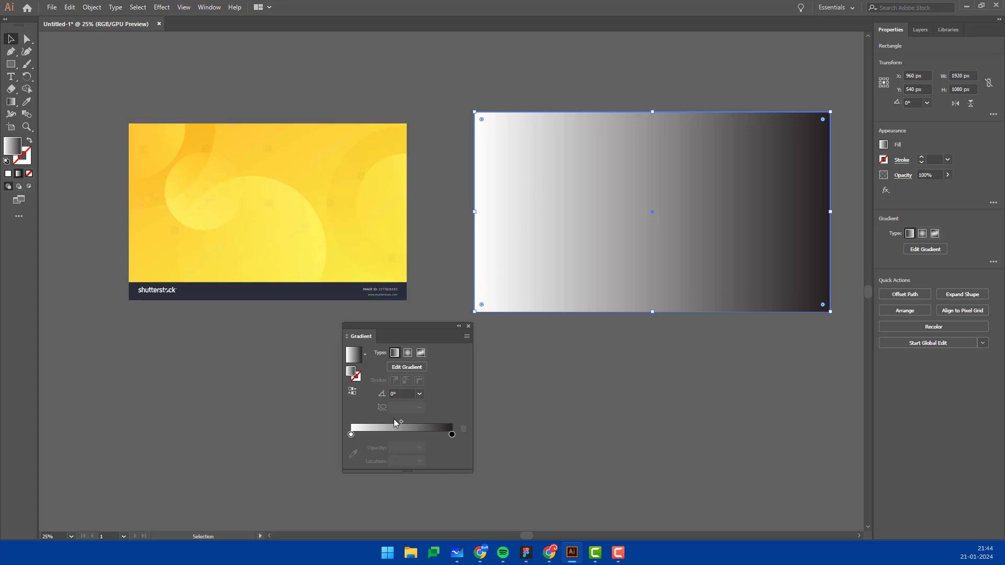
{"action": "left_click", "coordinate": [351, 435]}
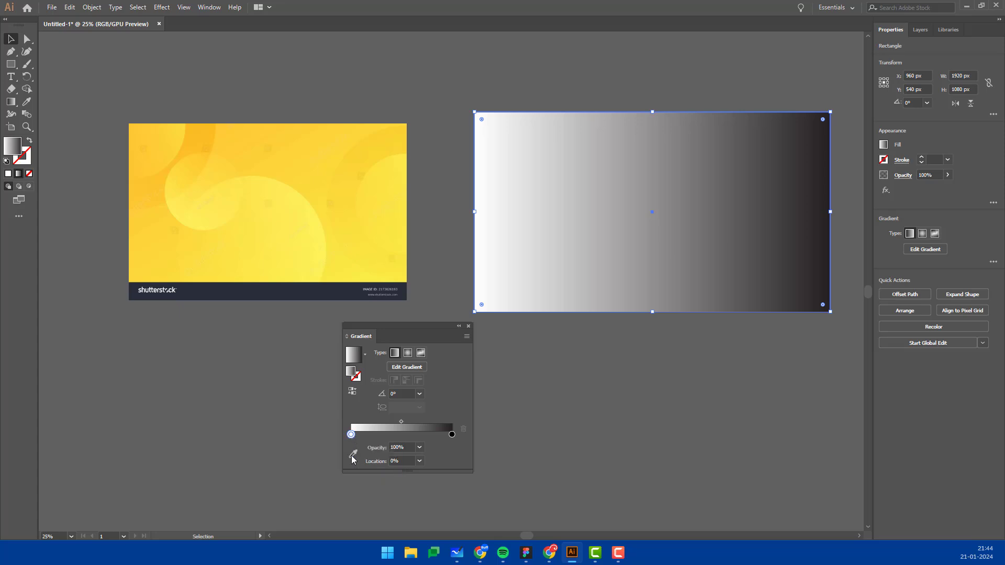
Sample yellow from the reference image for both gradient stops.
{"action": "left_click", "coordinate": [352, 459]}
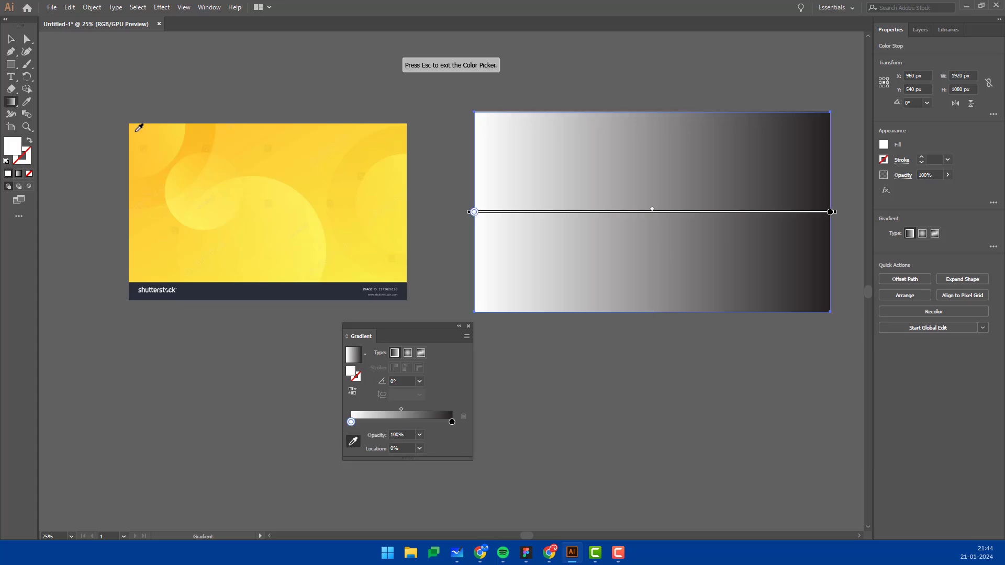
{"action": "left_click", "coordinate": [136, 132]}
{"action": "left_click", "coordinate": [452, 422]}
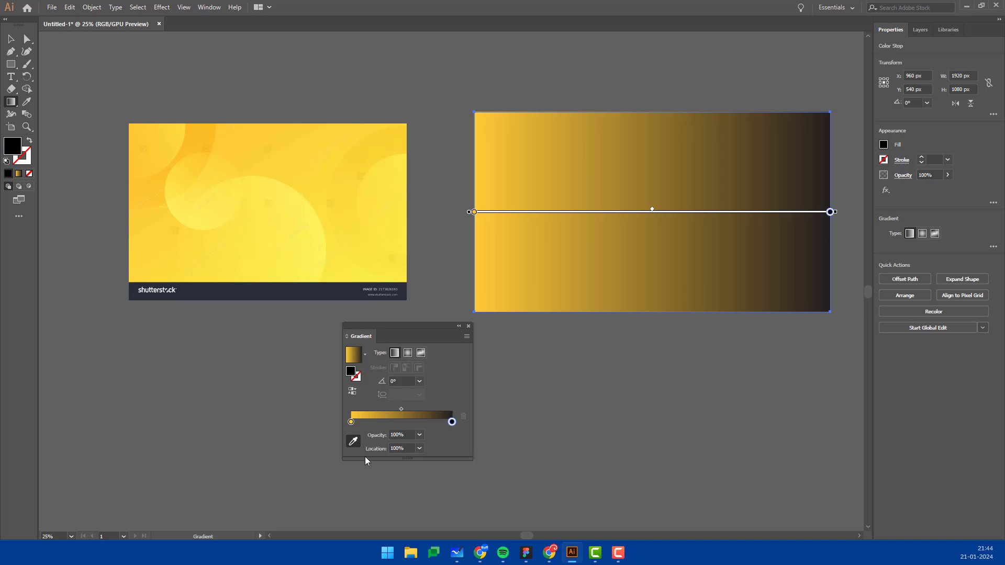
{"action": "left_click", "coordinate": [353, 441]}
{"action": "left_click", "coordinate": [397, 273]}
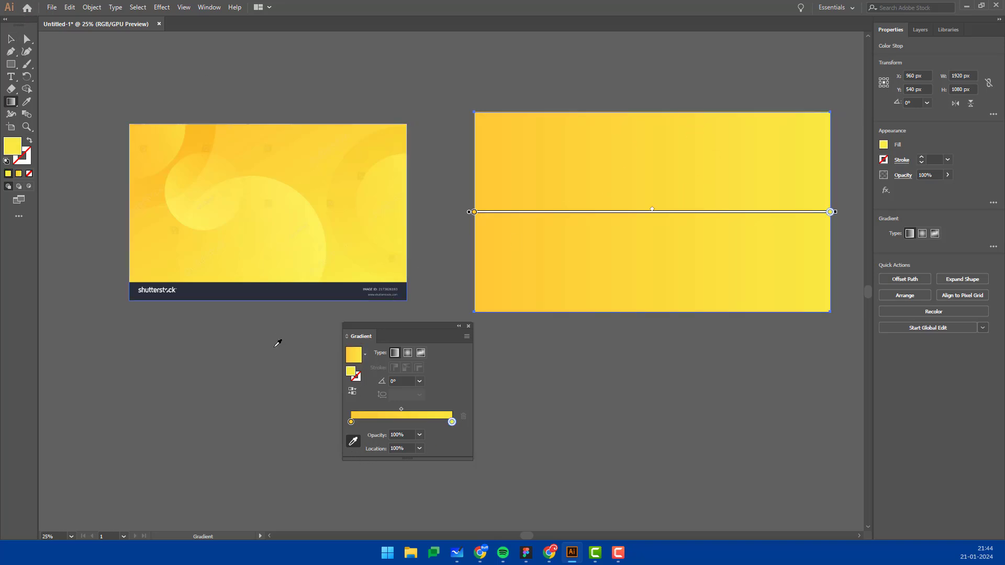
Change the left gradient stop to a deeper orange, #feb522.
{"action": "left_click", "coordinate": [350, 422]}
{"action": "double_click", "coordinate": [351, 423]}
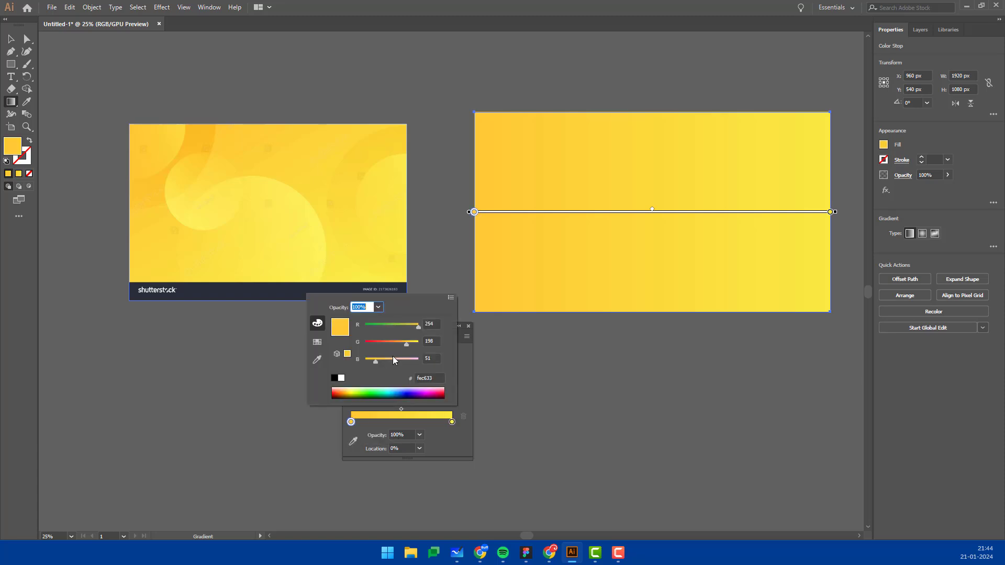
{"action": "left_click_drag", "start_coordinate": [375, 365], "coordinate": [402, 345]}
{"action": "left_click_drag", "start_coordinate": [405, 344], "coordinate": [406, 345]}
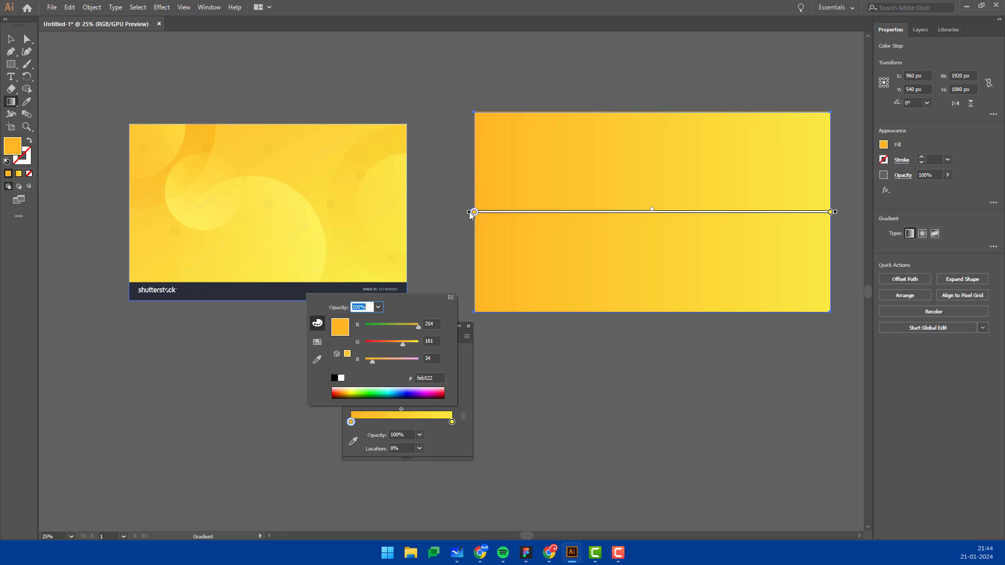
{"action": "left_click", "coordinate": [524, 145]}
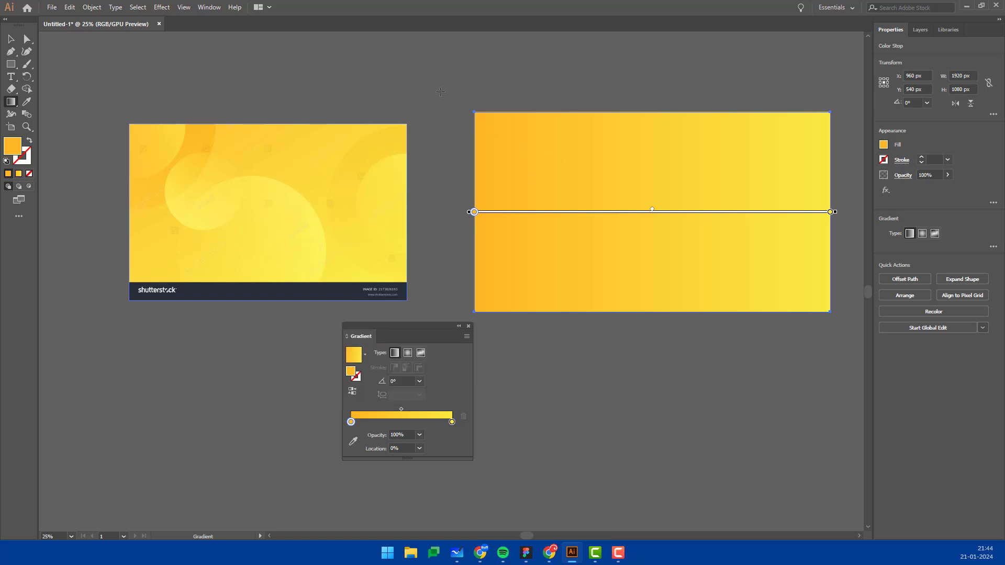
Run the background gradient diagonally top-left to bottom-right at about −27.7°, then deselect.
{"action": "left_click_drag", "start_coordinate": [437, 87], "coordinate": [855, 323]}
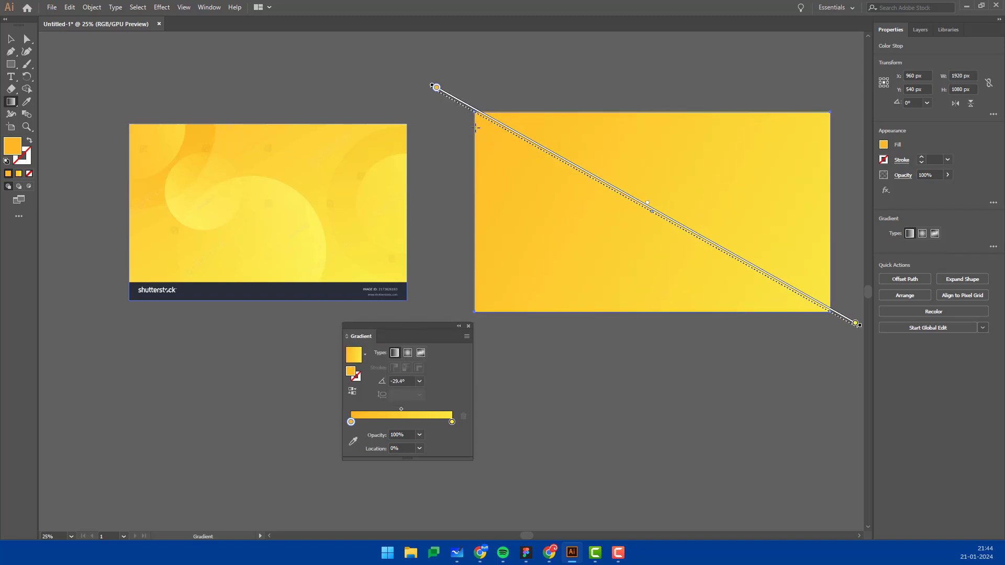
{"action": "left_click_drag", "start_coordinate": [469, 115], "coordinate": [844, 313]}
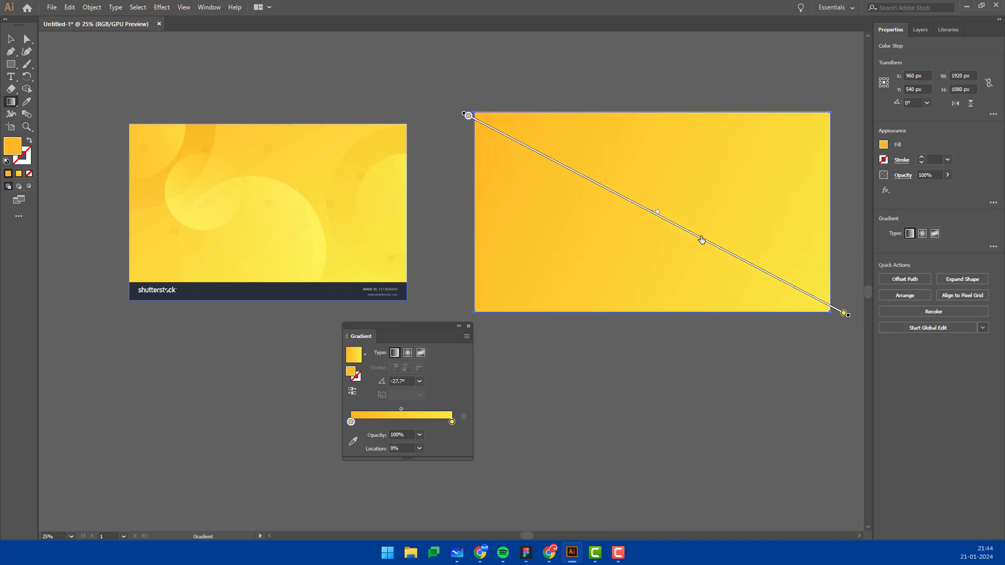
{"action": "mouse_move", "coordinate": [676, 227]}
{"action": "left_mouse_down"}
{"action": "mouse_move", "coordinate": [643, 211]}
{"action": "mouse_move", "coordinate": [665, 221]}
{"action": "left_mouse_up"}
{"action": "key", "text": "v"}
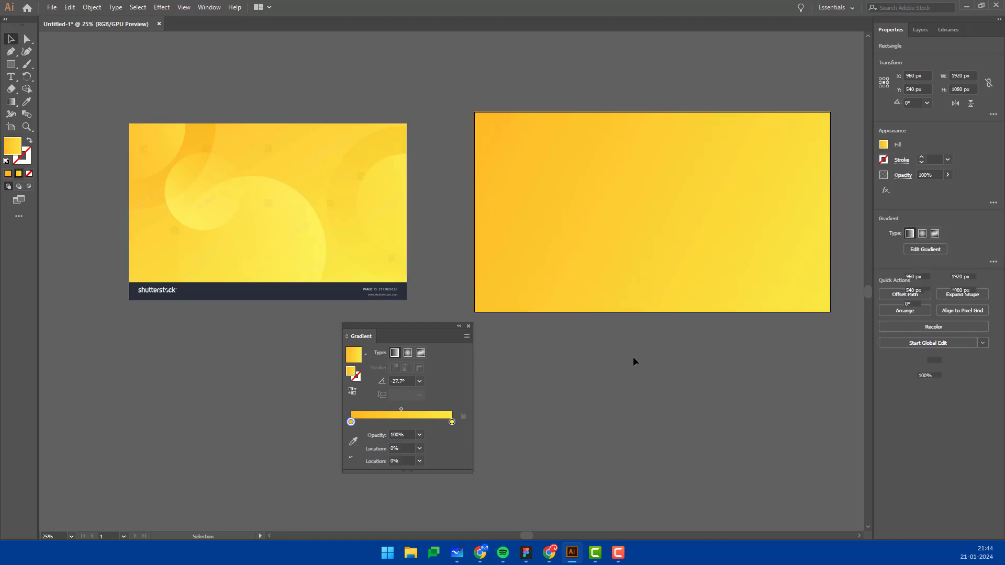
{"action": "left_click", "coordinate": [633, 358]}
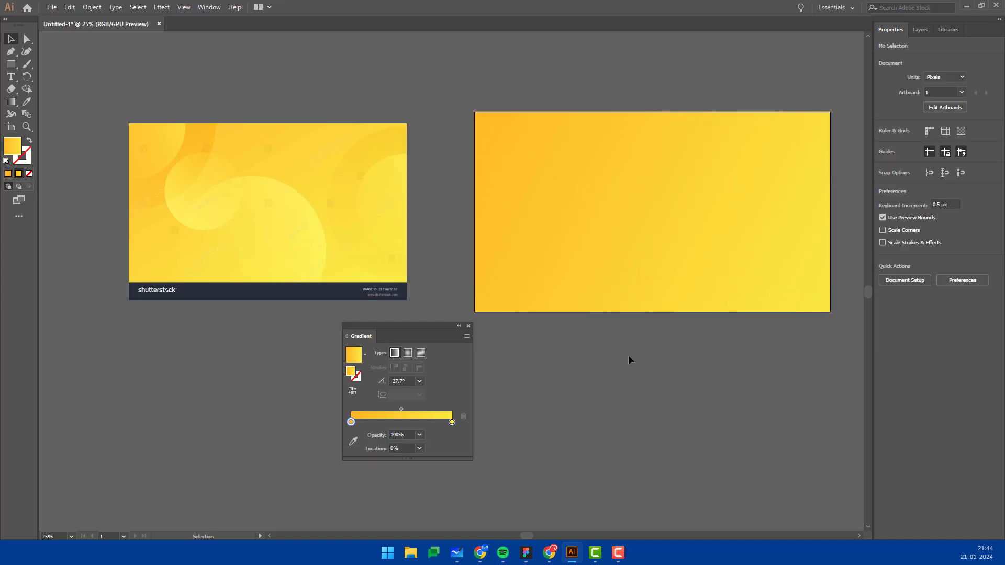
Draw an ~841 px circle over the artboard's lower middle and nudge it down past the bottom edge.
{"action": "left_click_drag", "start_coordinate": [428, 328], "coordinate": [311, 353]}
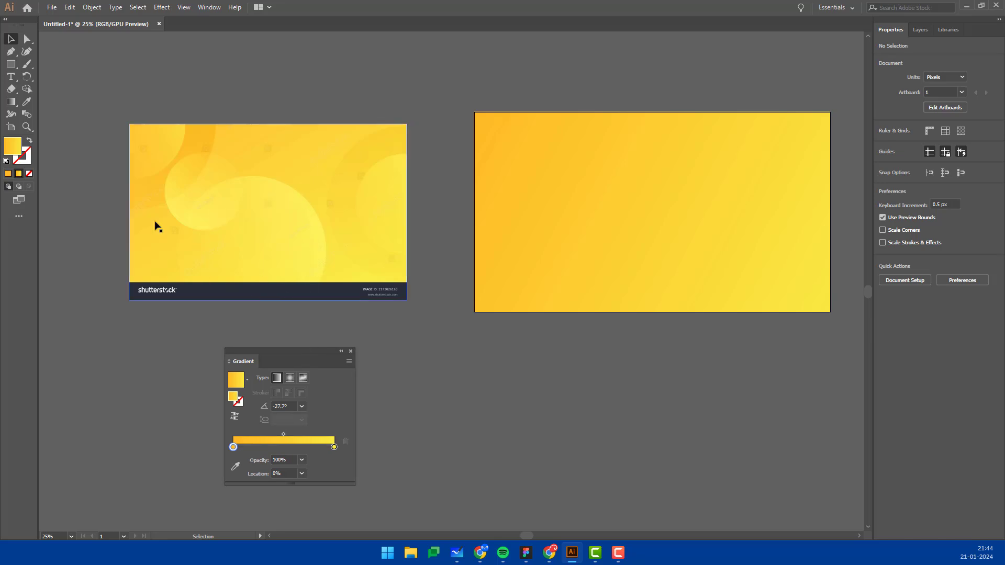
{"action": "left_click", "coordinate": [14, 65]}
{"action": "left_click", "coordinate": [59, 76]}
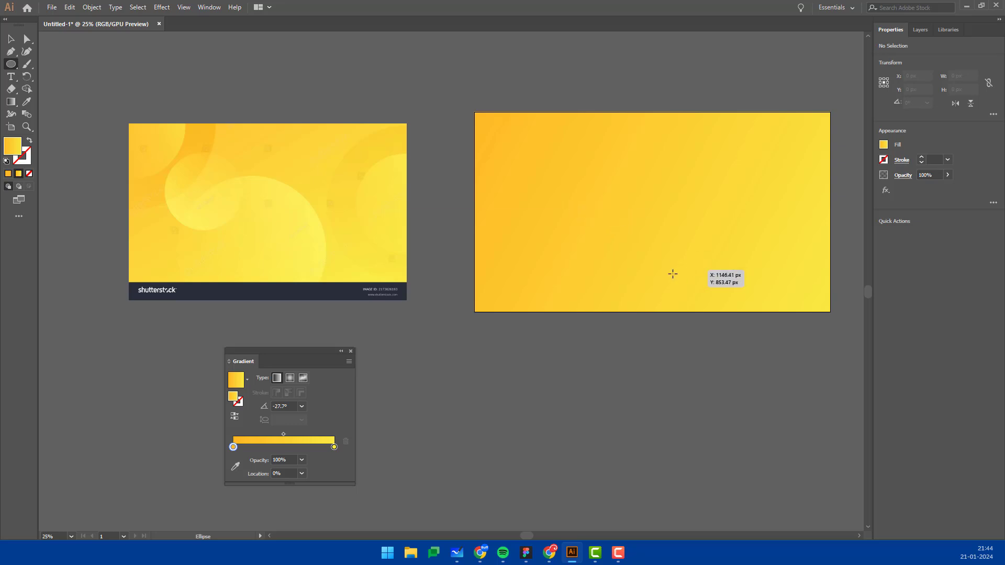
{"action": "left_click_drag", "start_coordinate": [626, 269], "coordinate": [700, 352]}
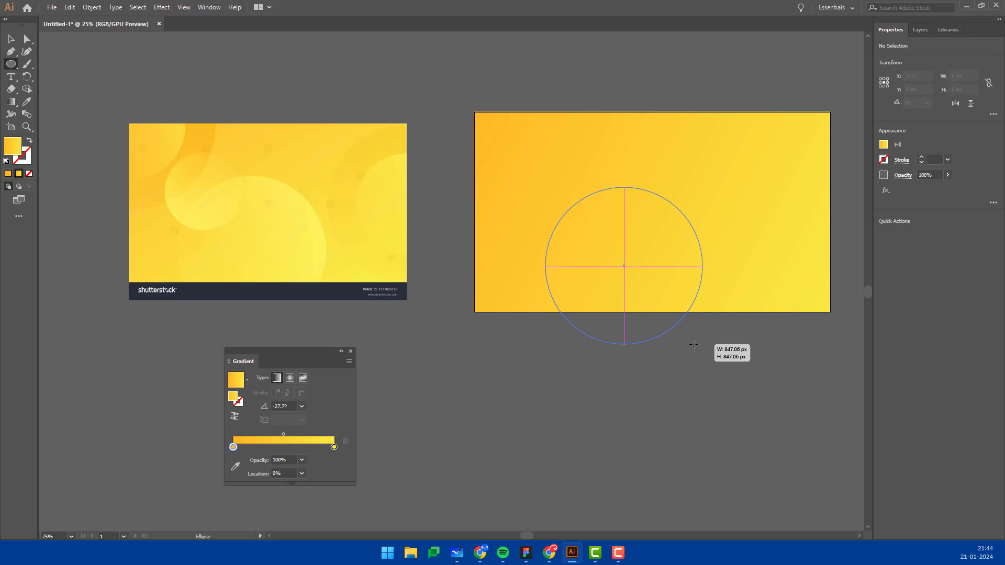
{"action": "left_click_drag", "start_coordinate": [700, 351], "coordinate": [693, 345]}
{"action": "key", "text": "v"}
{"action": "left_click_drag", "start_coordinate": [628, 265], "coordinate": [627, 272]}
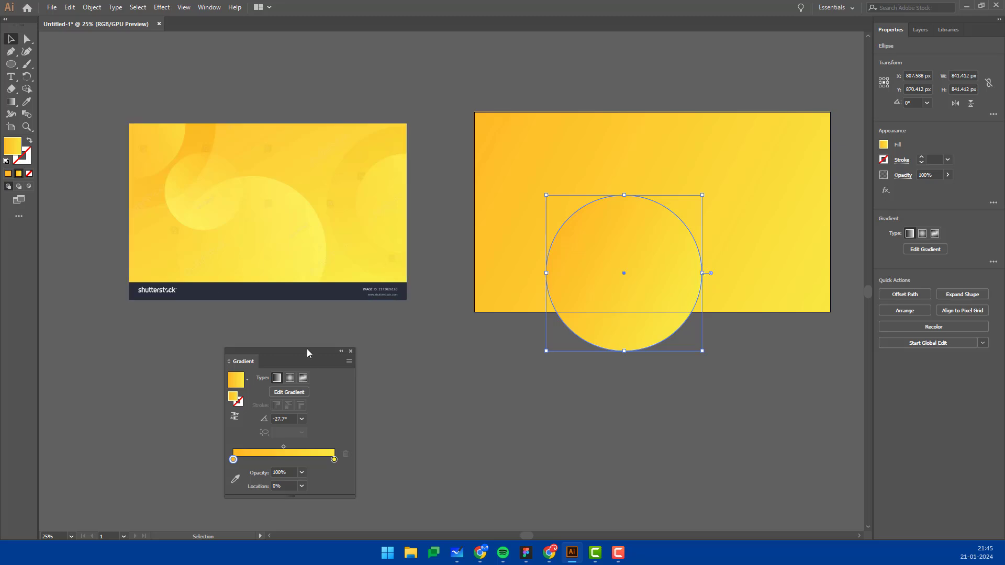
Run the circle's gradient lower-left to upper-right and set one stop to 0% opacity.
{"action": "left_click", "coordinate": [11, 101]}
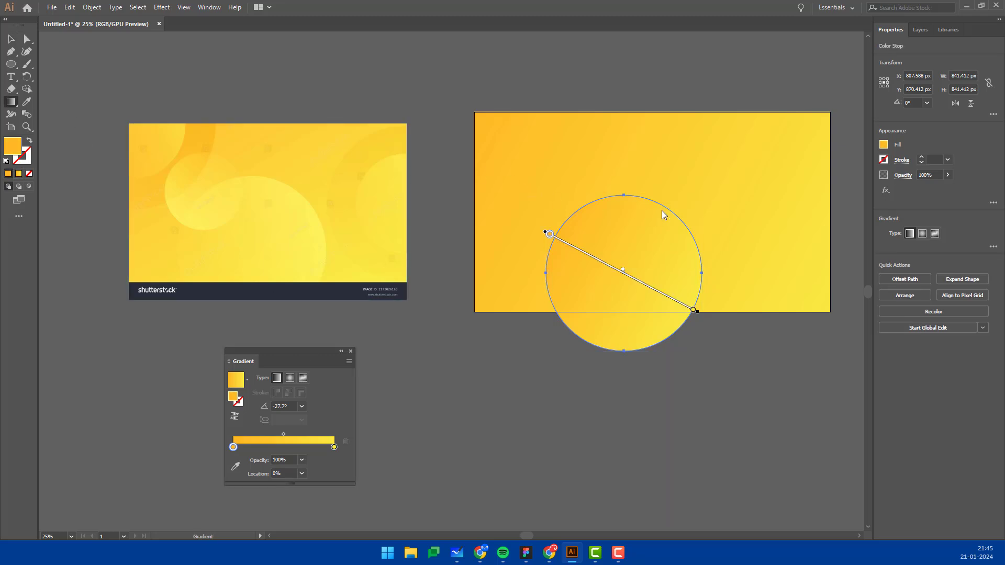
{"action": "left_click_drag", "start_coordinate": [664, 206], "coordinate": [616, 282]}
{"action": "left_click_drag", "start_coordinate": [573, 358], "coordinate": [686, 179]}
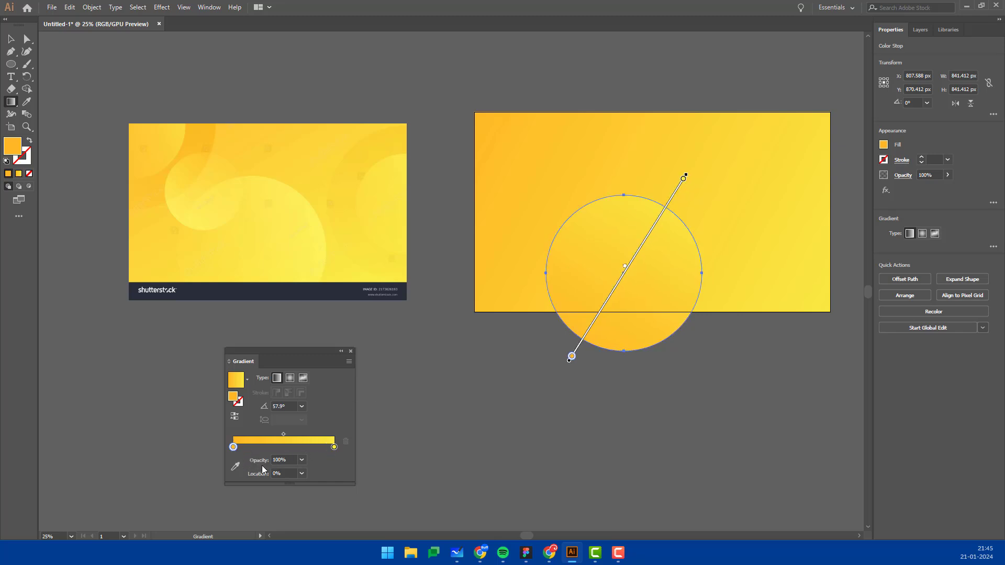
{"action": "left_click", "coordinate": [301, 460]}
{"action": "left_click", "coordinate": [316, 336]}
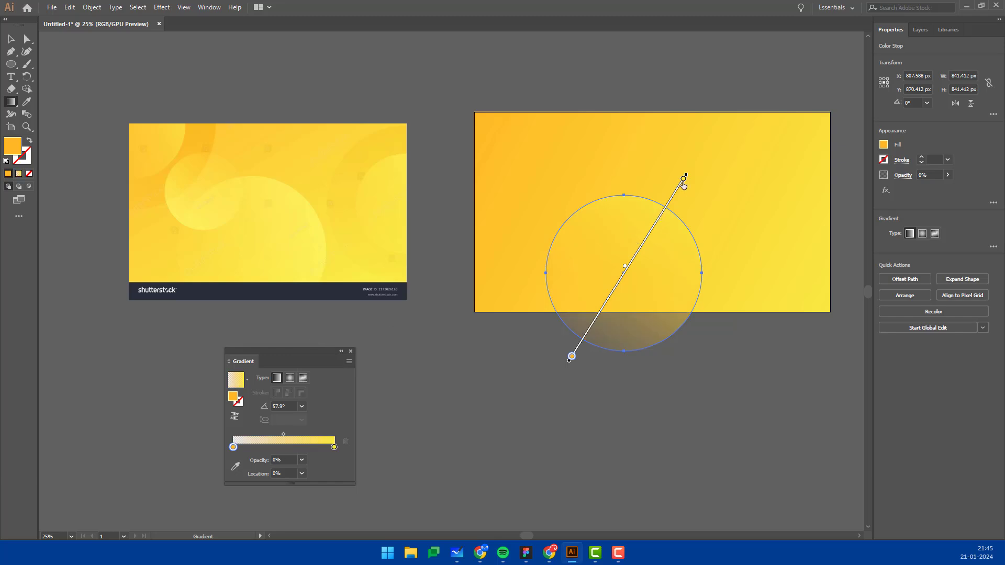
{"action": "left_click_drag", "start_coordinate": [660, 218], "coordinate": [663, 227]}
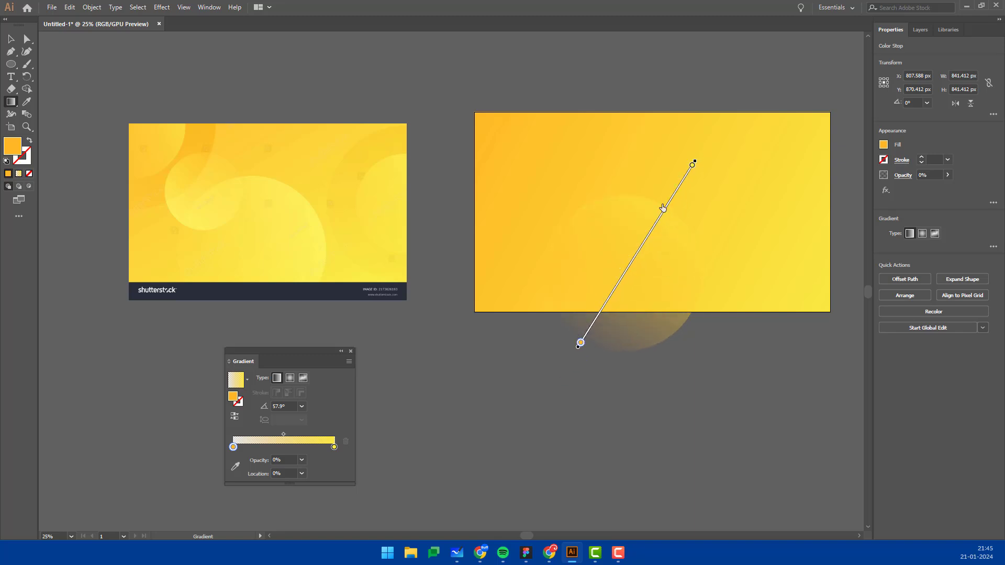
{"action": "left_click_drag", "start_coordinate": [663, 226], "coordinate": [648, 237]}
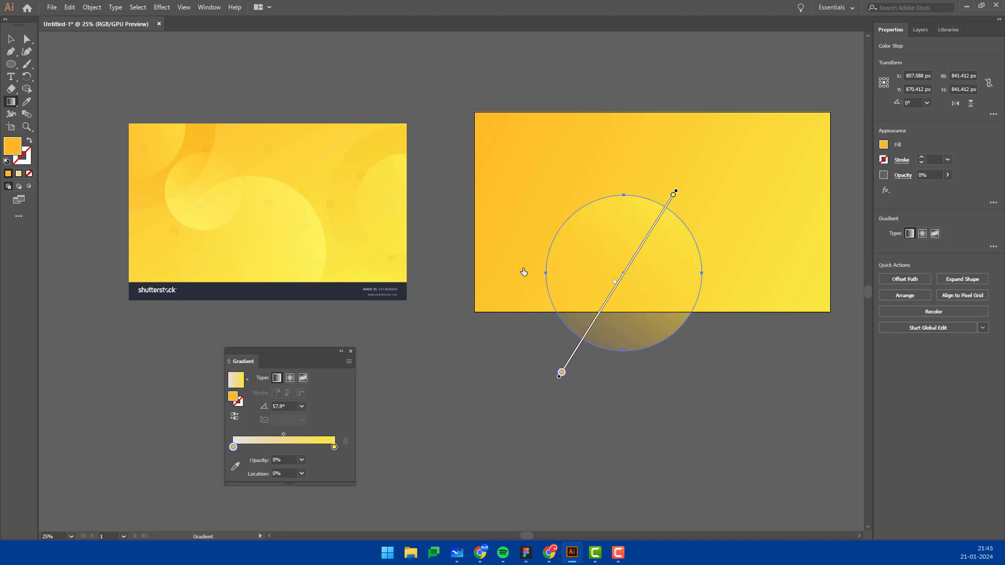
Redraw the circle's transparent fade along a steeper diagonal of about 49°.
{"action": "left_click", "coordinate": [633, 364]}
{"action": "key", "text": "b"}
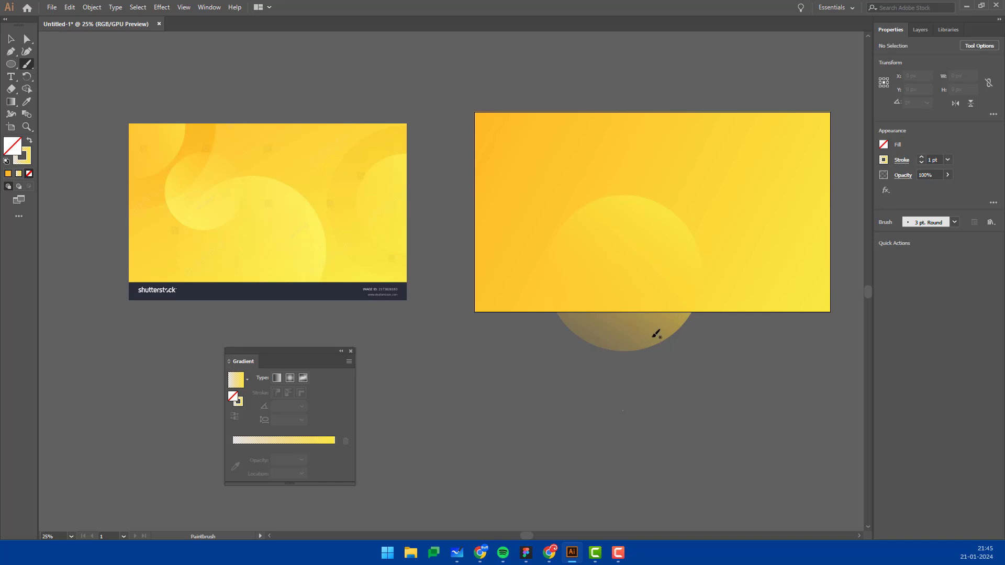
{"action": "key", "text": "v"}
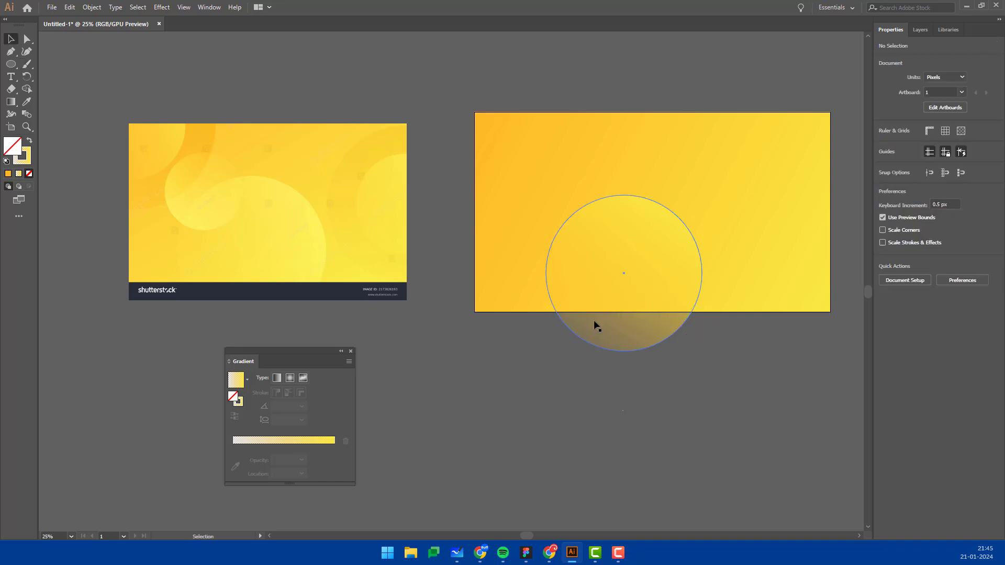
{"action": "left_click", "coordinate": [611, 265]}
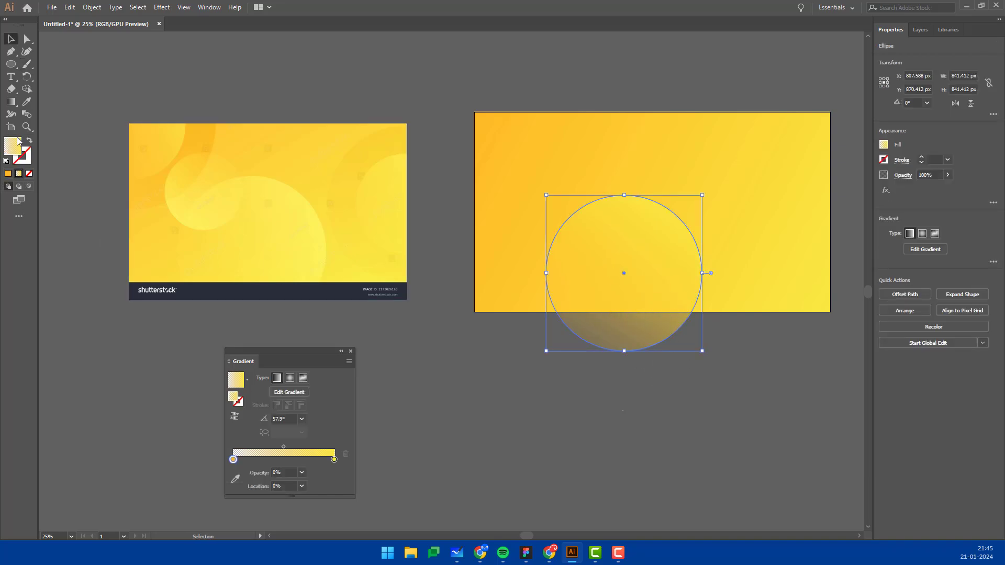
{"action": "left_click", "coordinate": [11, 101]}
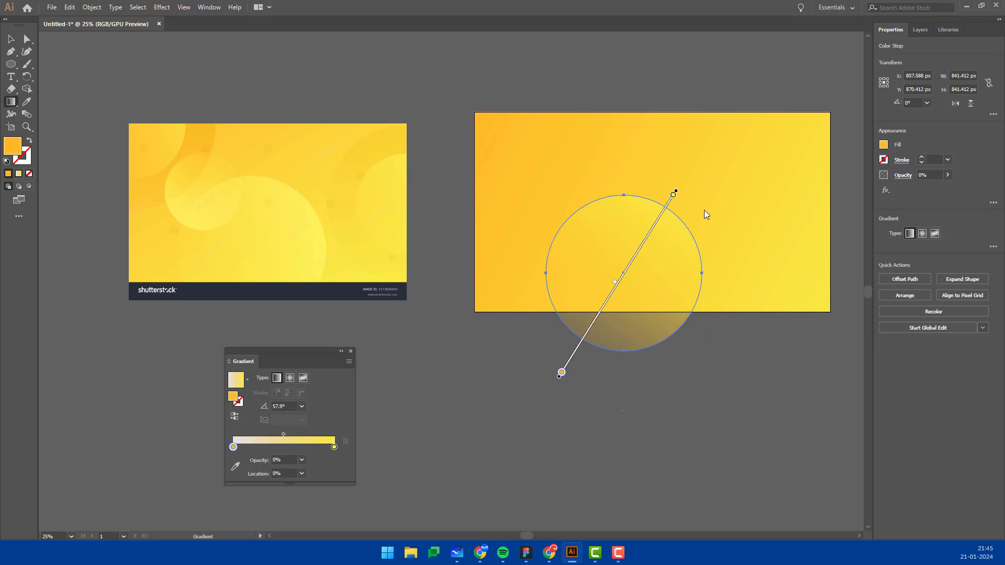
{"action": "mouse_move", "coordinate": [697, 187]}
{"action": "left_mouse_down"}
{"action": "mouse_move", "coordinate": [535, 374]}
{"action": "mouse_move", "coordinate": [543, 383]}
{"action": "left_mouse_up"}
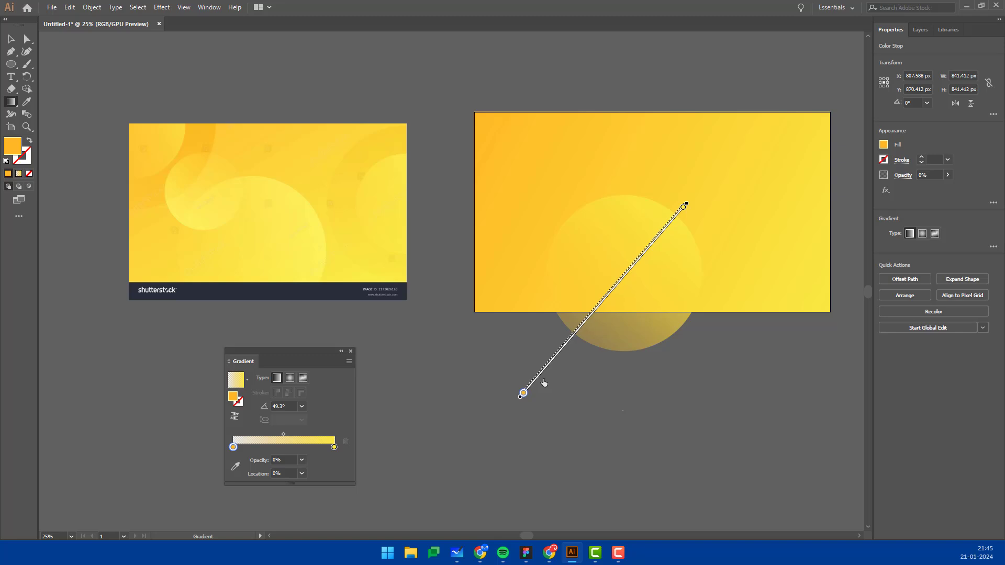
{"action": "key", "text": "v"}
{"action": "left_click", "coordinate": [753, 378]}
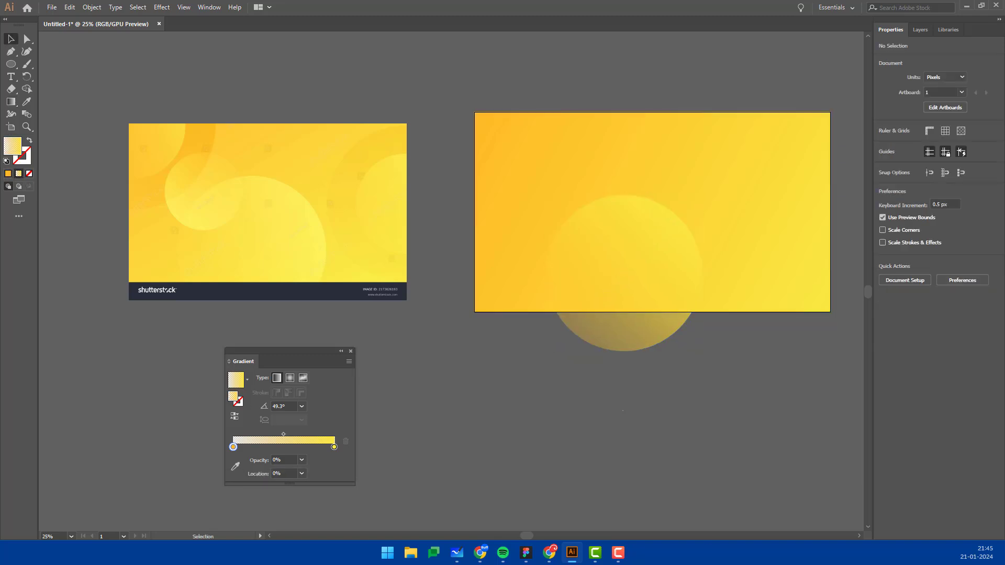
{"action": "left_click", "coordinate": [614, 263]}
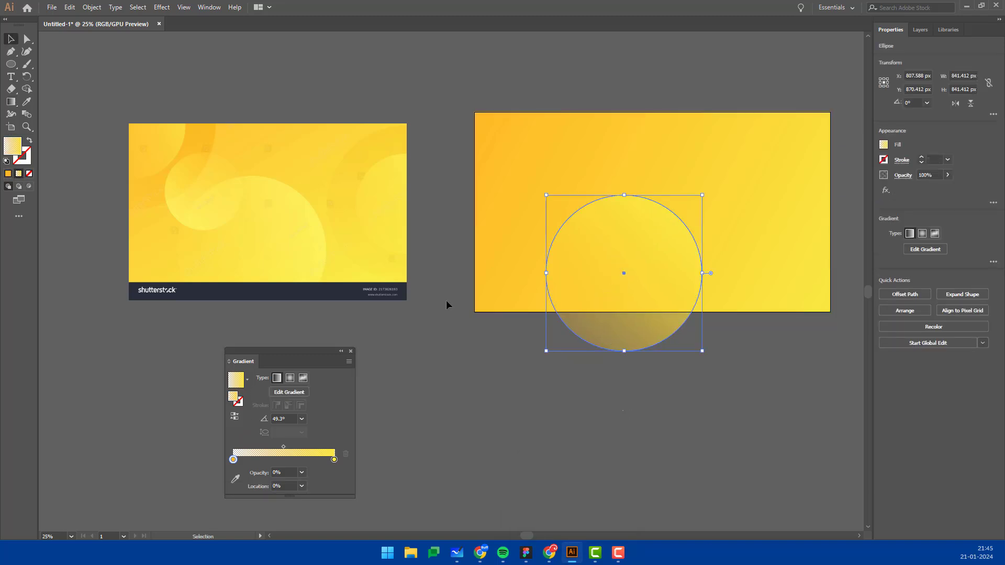
{"action": "left_click", "coordinate": [446, 305]}
{"action": "left_click", "coordinate": [11, 64]}
Draw a smaller ~446 px circle in the upper left with a reversed, shifted fading gradient.
{"action": "left_click", "coordinate": [53, 84]}
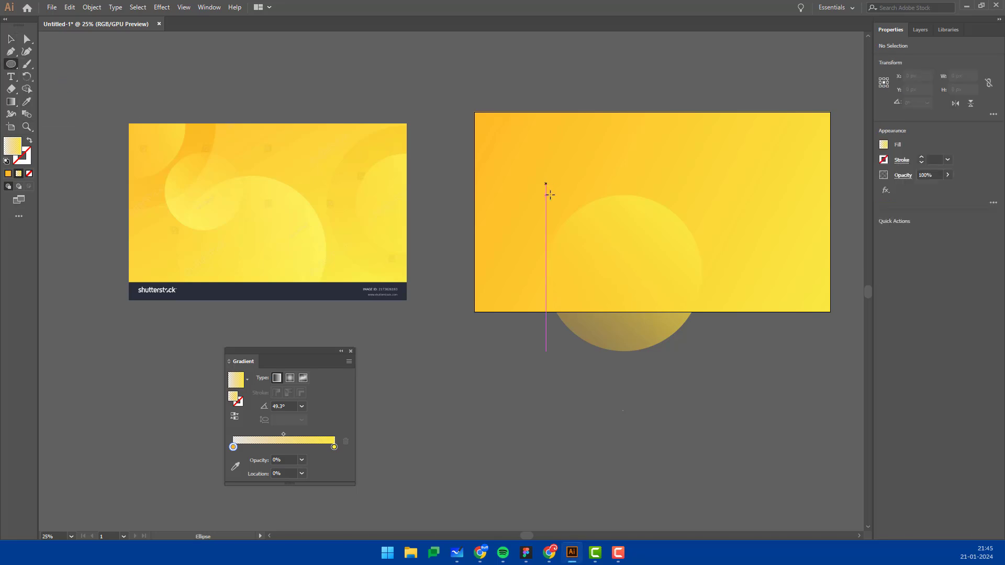
{"action": "mouse_move", "coordinate": [566, 195]}
{"action": "left_mouse_down"}
{"action": "mouse_move", "coordinate": [617, 248]}
{"action": "mouse_move", "coordinate": [574, 228]}
{"action": "left_mouse_up"}
{"action": "key", "text": "v"}
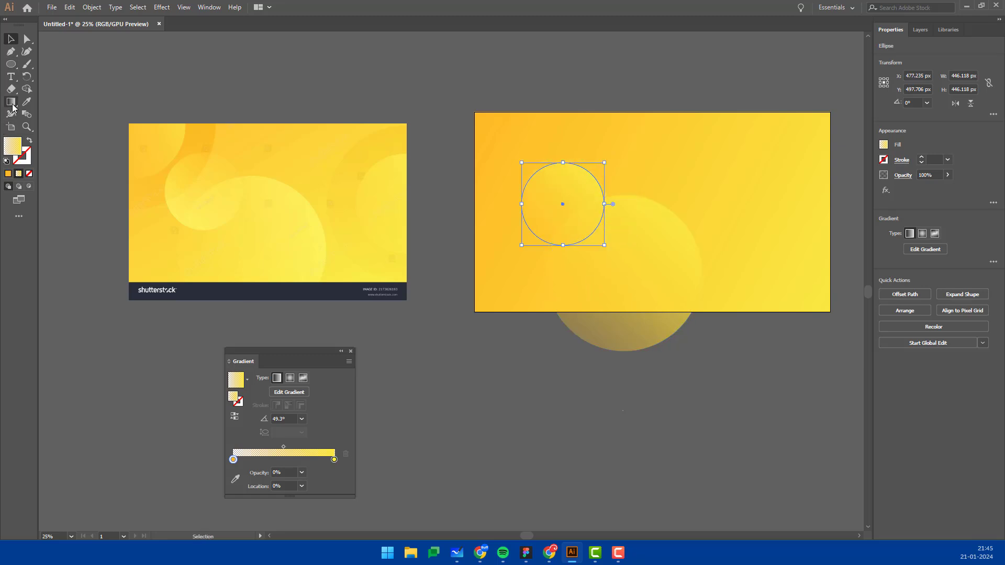
{"action": "left_click", "coordinate": [12, 105]}
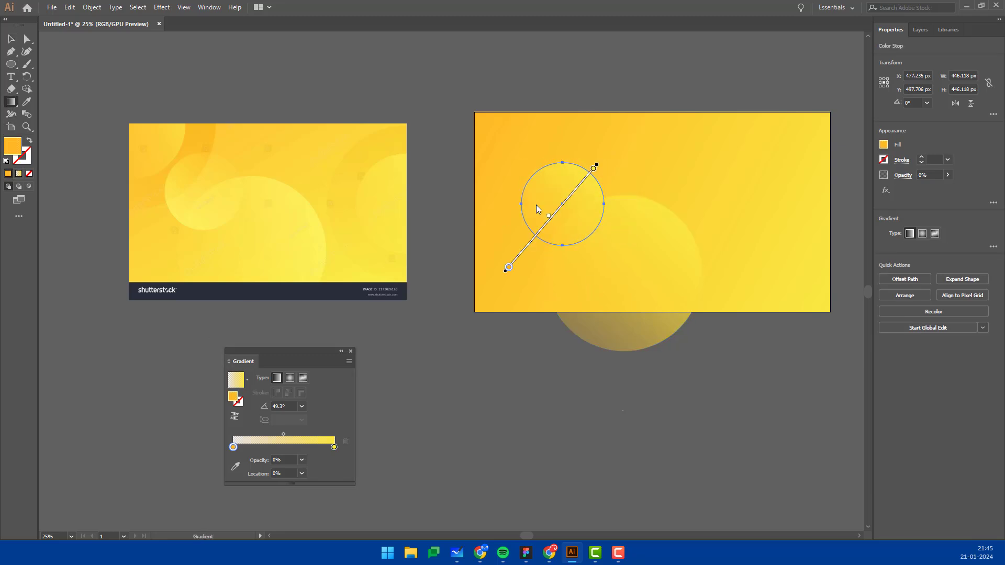
{"action": "left_click", "coordinate": [234, 417]}
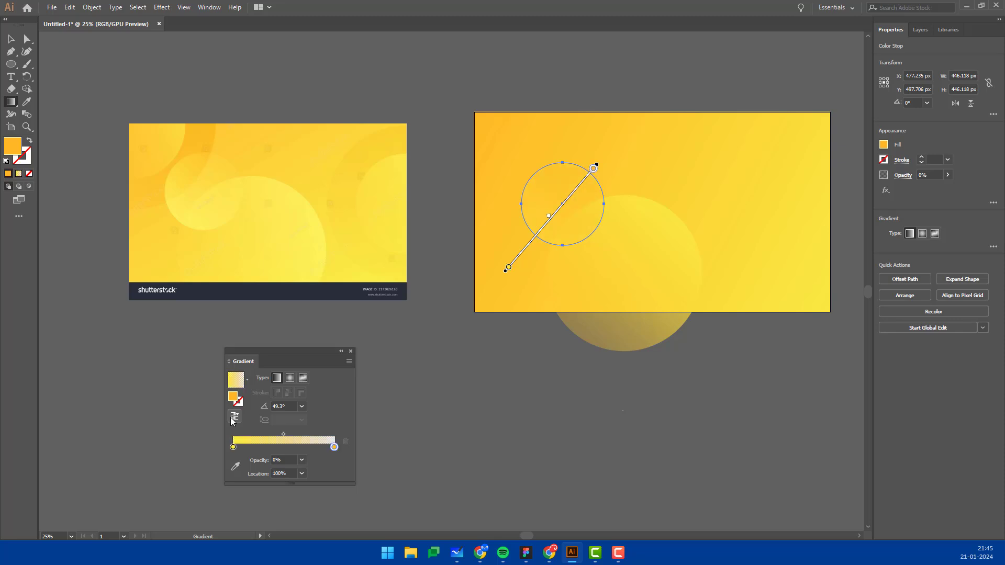
{"action": "left_click_drag", "start_coordinate": [575, 200], "coordinate": [586, 178]}
{"action": "key", "text": "v"}
{"action": "left_click", "coordinate": [564, 336]}
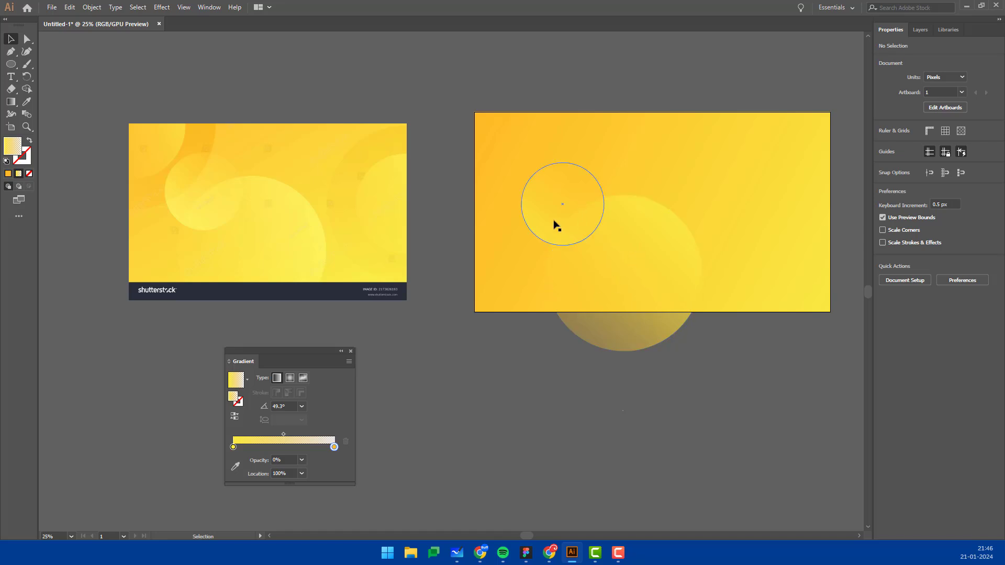
Make the small circle's left gradient stop a soft, paler yellow.
{"action": "left_click", "coordinate": [557, 202]}
{"action": "double_click", "coordinate": [233, 460]}
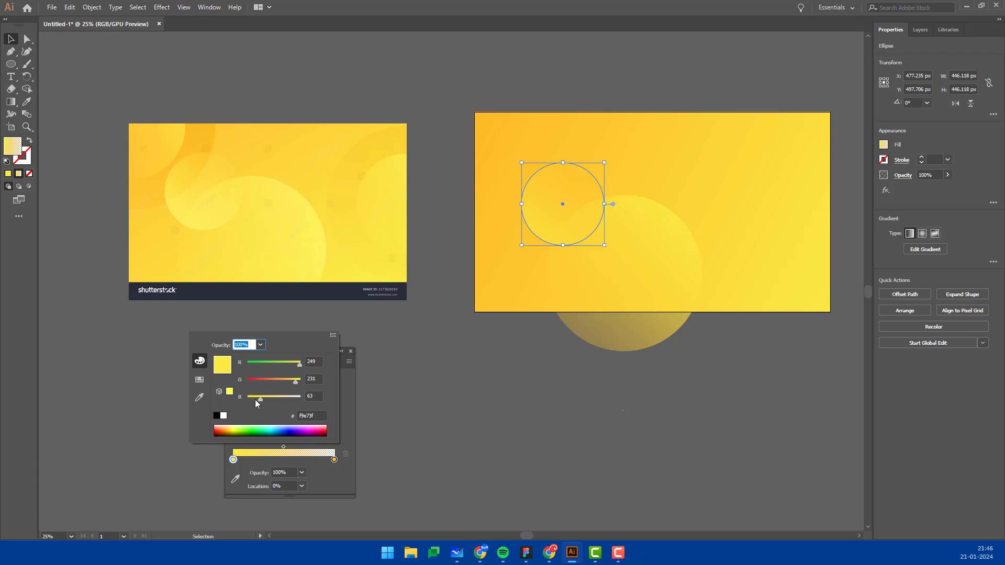
{"action": "left_click", "coordinate": [256, 400]}
{"action": "left_click_drag", "start_coordinate": [287, 386], "coordinate": [303, 384]}
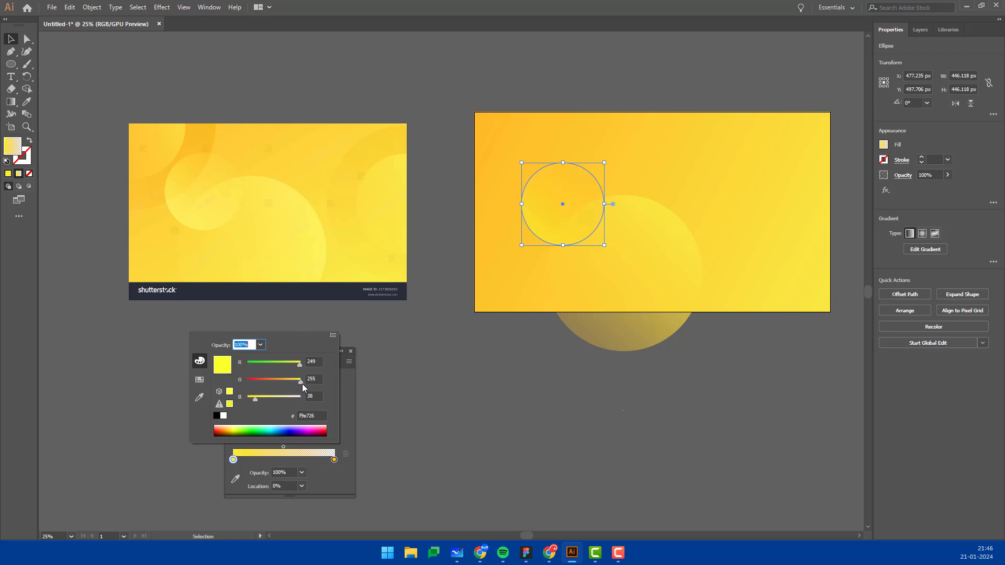
{"action": "left_click", "coordinate": [276, 400]}
{"action": "left_click_drag", "start_coordinate": [271, 400], "coordinate": [265, 401]}
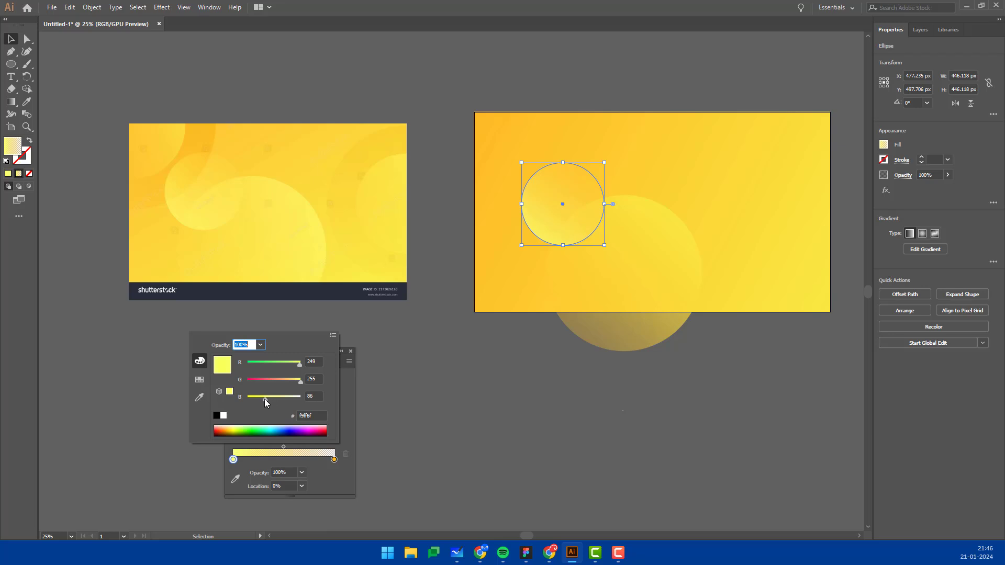
{"action": "left_click", "coordinate": [499, 398]}
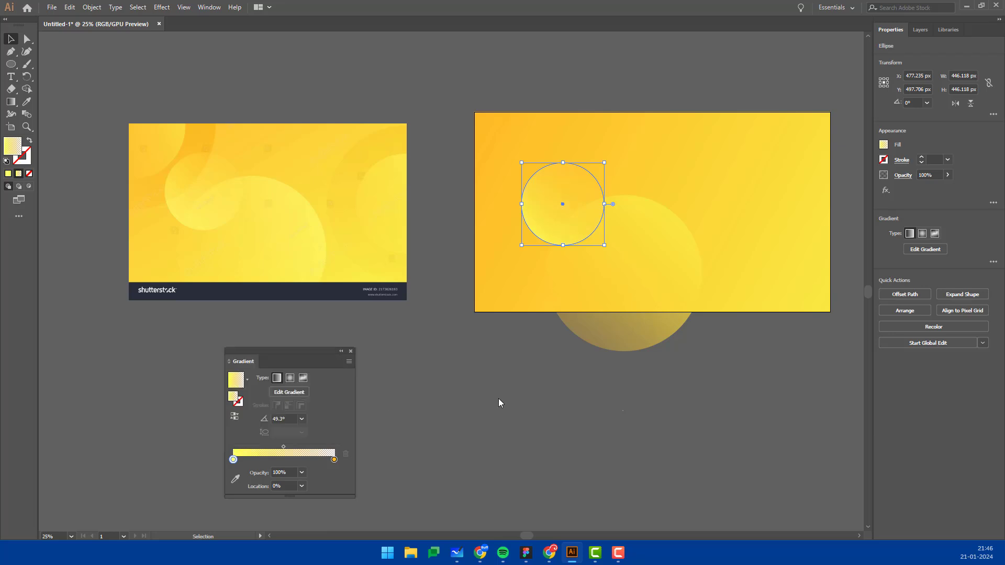
{"action": "left_click", "coordinate": [498, 398]}
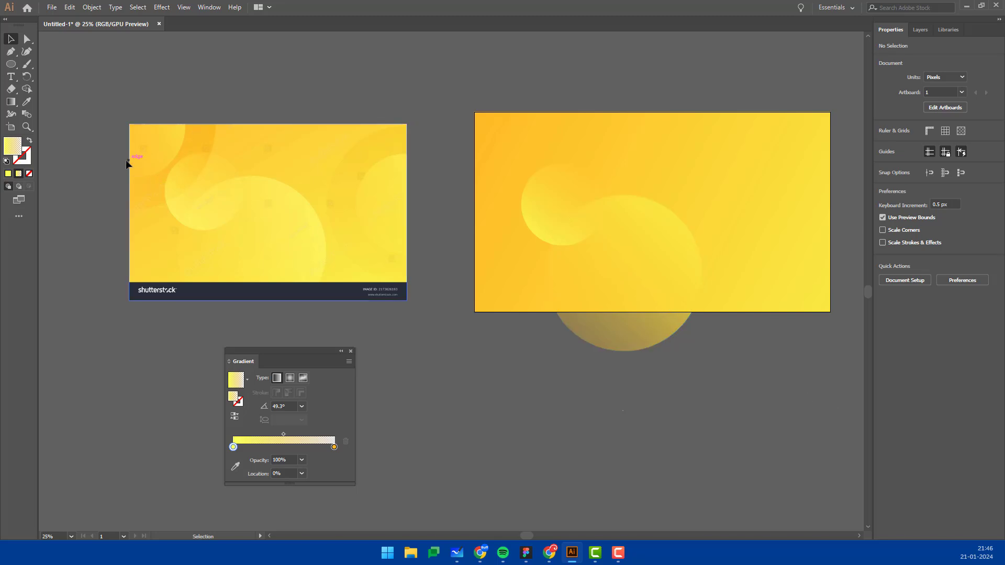
Draw a large circle centred on the artboard's corner and remove its gradient fill.
{"action": "left_click_drag", "start_coordinate": [10, 64], "coordinate": [32, 72]}
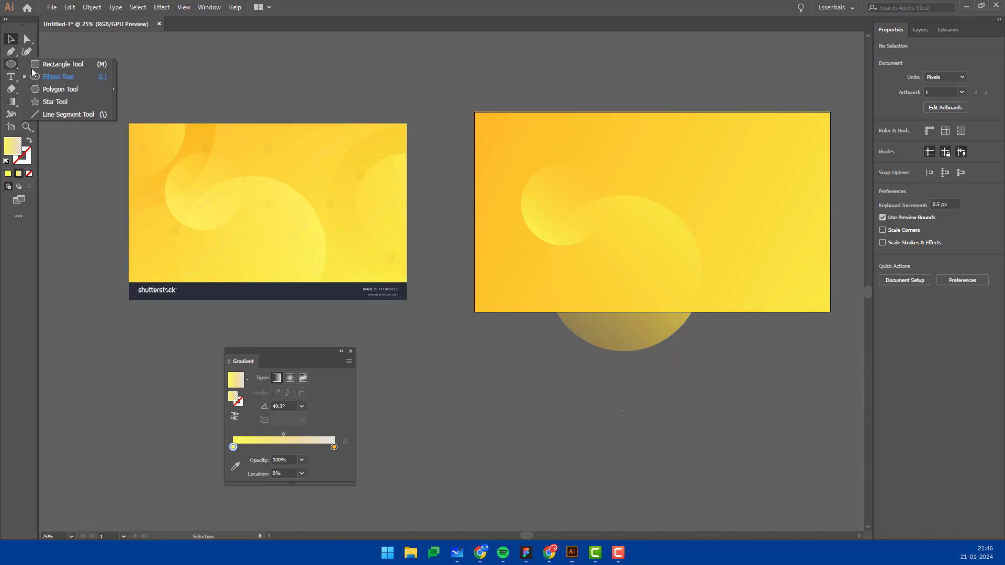
{"action": "left_click", "coordinate": [33, 76]}
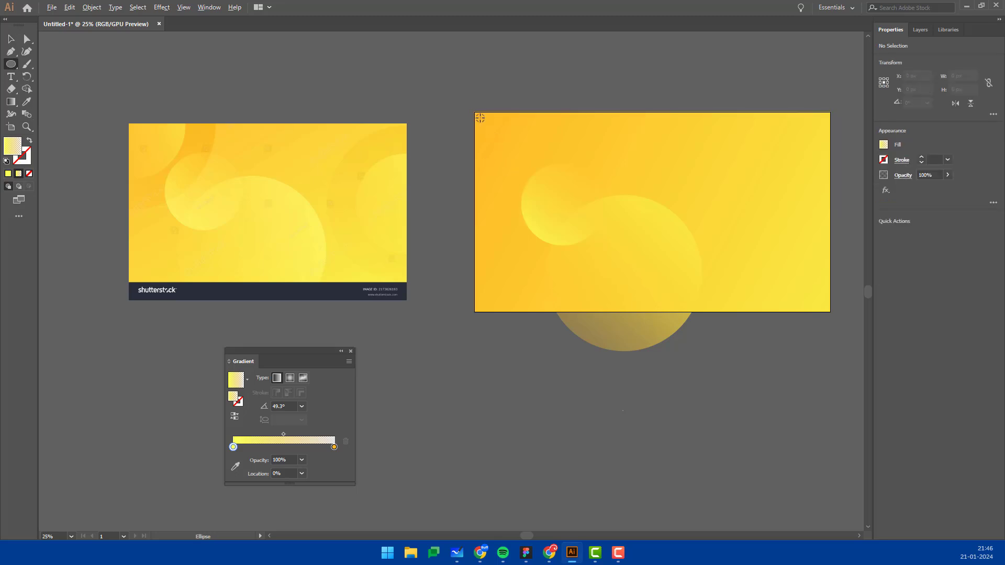
{"action": "left_click_drag", "start_coordinate": [476, 112], "coordinate": [581, 208]}
{"action": "key", "text": "v"}
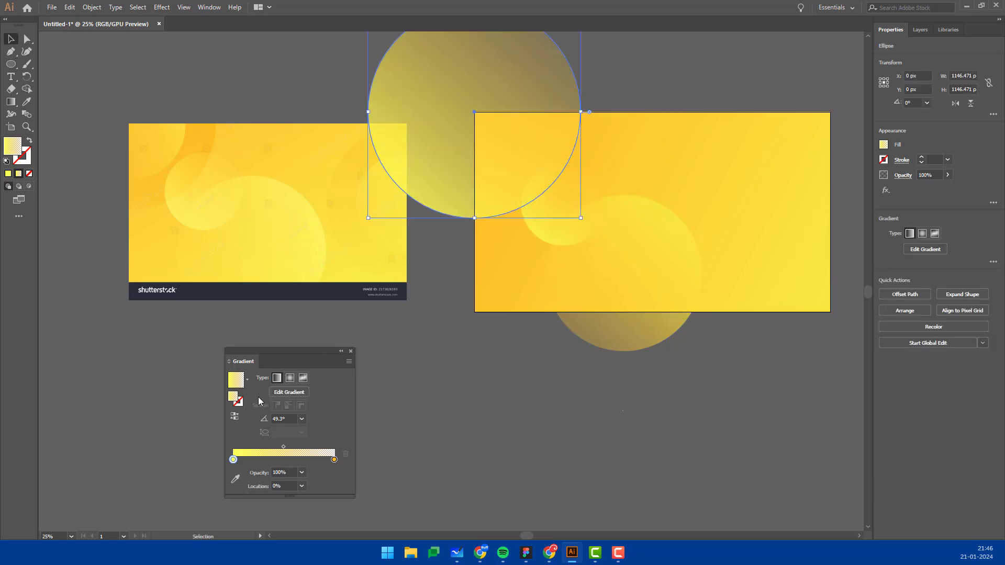
{"action": "left_click", "coordinate": [29, 175]}
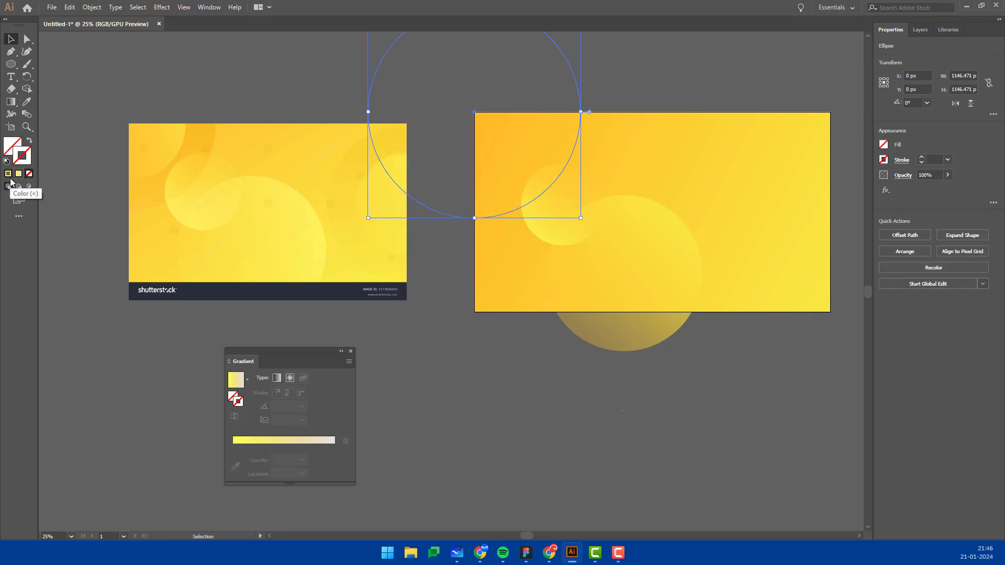
Give the circle's stroke a light orange colour.
{"action": "left_click", "coordinate": [883, 159]}
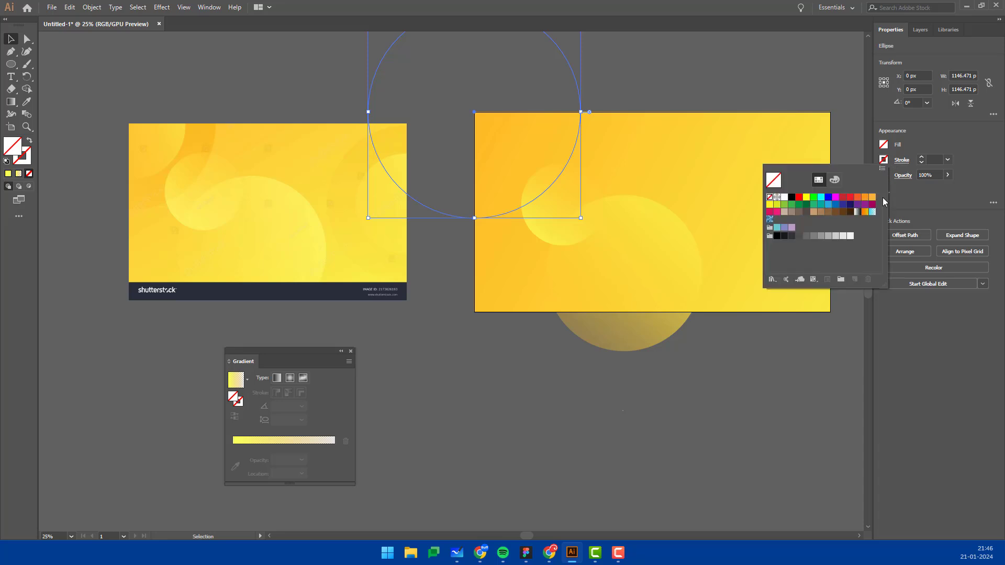
{"action": "left_click", "coordinate": [835, 180]}
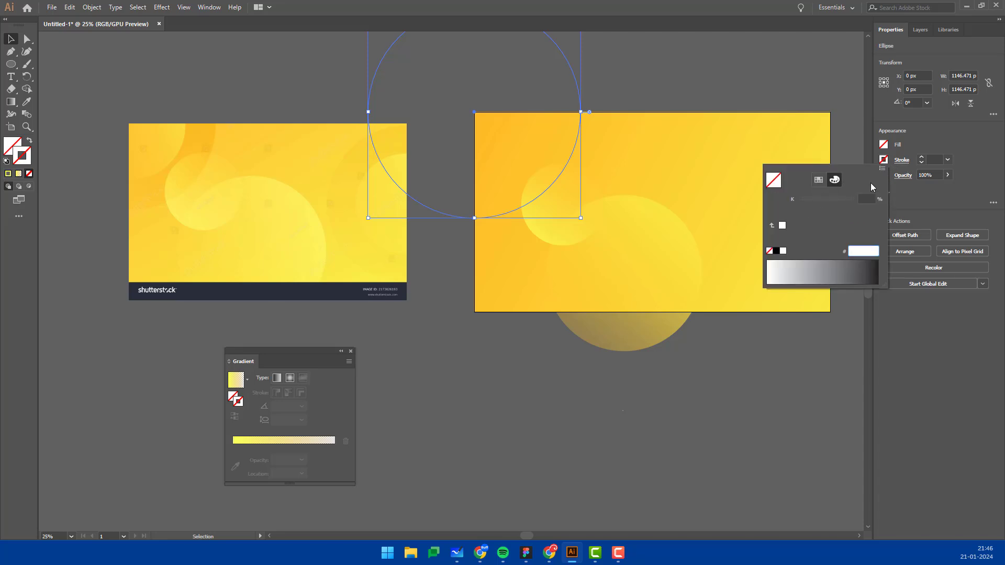
{"action": "left_click", "coordinate": [882, 169]}
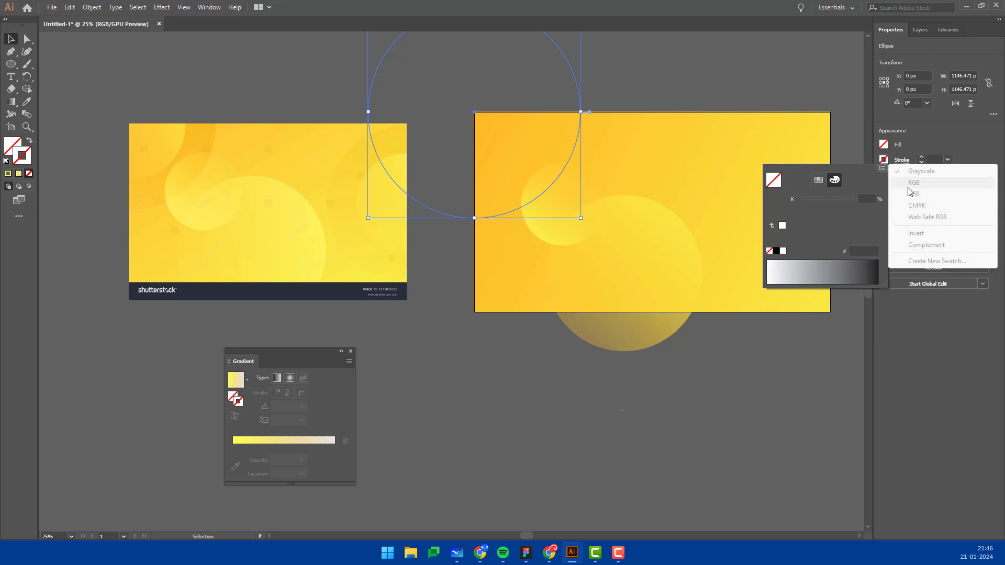
{"action": "left_click", "coordinate": [819, 180]}
{"action": "left_click", "coordinate": [807, 197]}
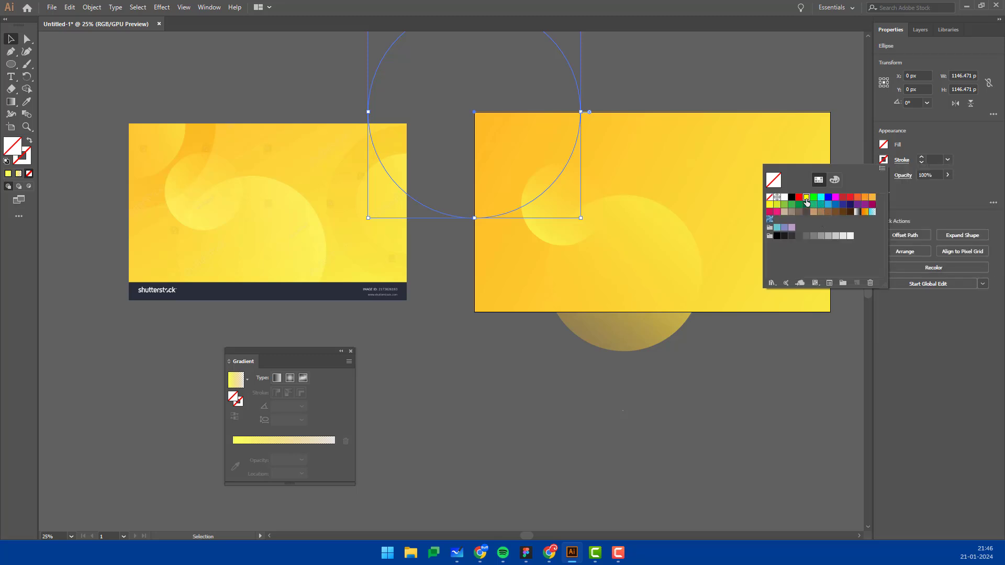
{"action": "left_click", "coordinate": [835, 180]}
{"action": "left_click_drag", "start_coordinate": [850, 215], "coordinate": [837, 217]}
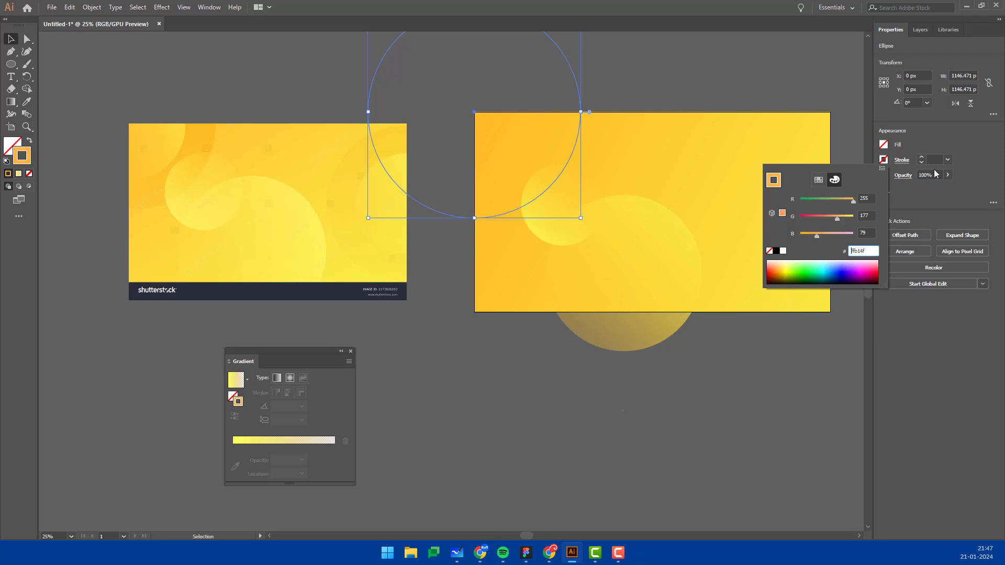
Set the circle's stroke weight to 178 pt.
{"action": "left_click", "coordinate": [948, 160]}
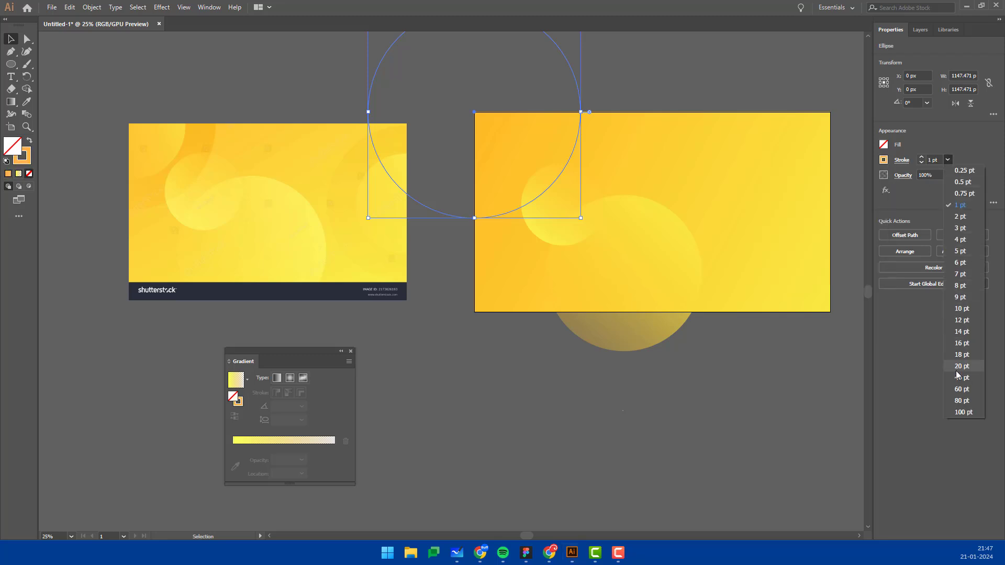
{"action": "left_click", "coordinate": [962, 365]}
{"action": "left_click", "coordinate": [922, 158]}
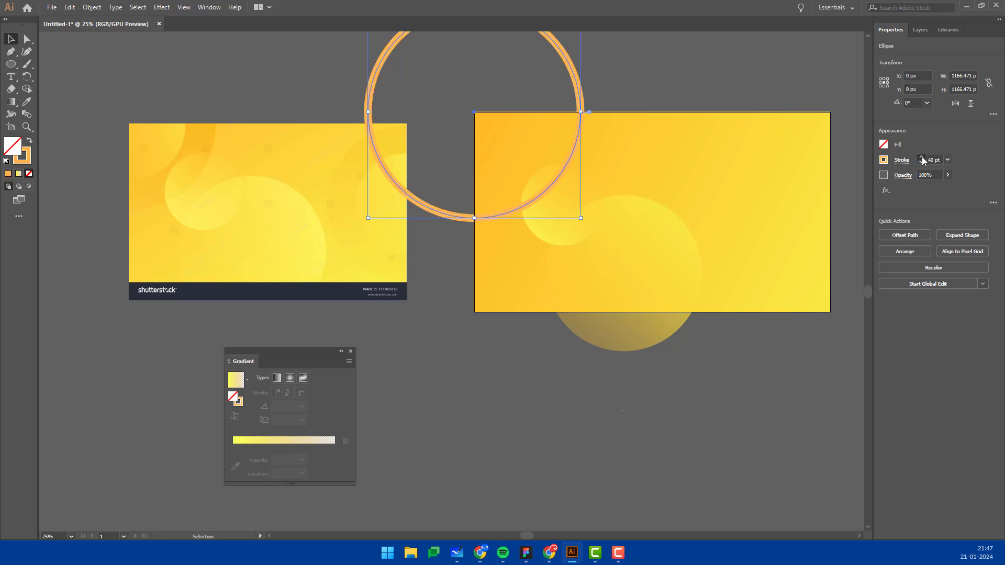
{"action": "left_click", "coordinate": [922, 158]}
{"action": "left_click", "coordinate": [923, 158]}
{"action": "type", "text": "180"}
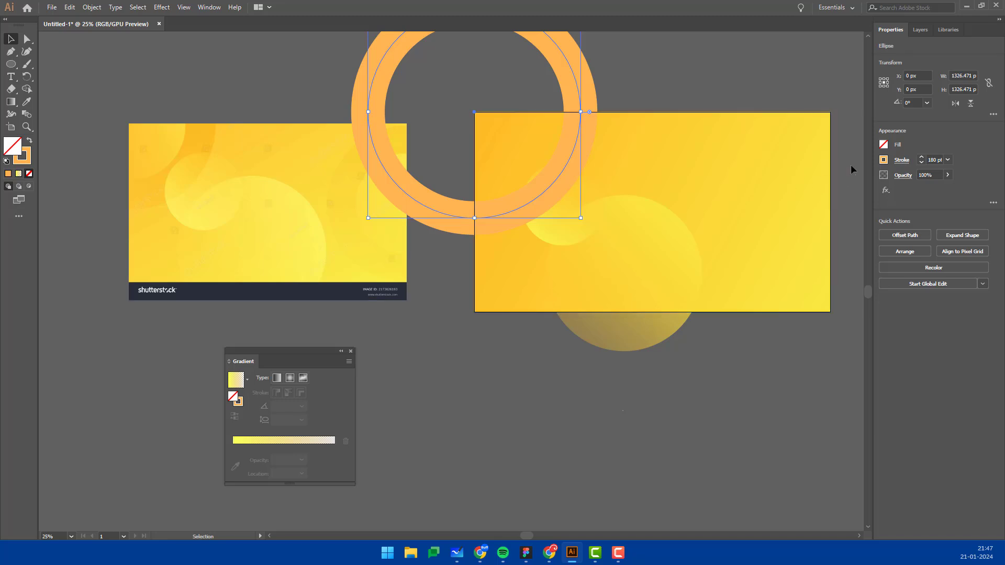
{"action": "left_click", "coordinate": [922, 163]}
Sample a yellow from the reference image for the ring and set its fill to None.
{"action": "key", "text": "i"}
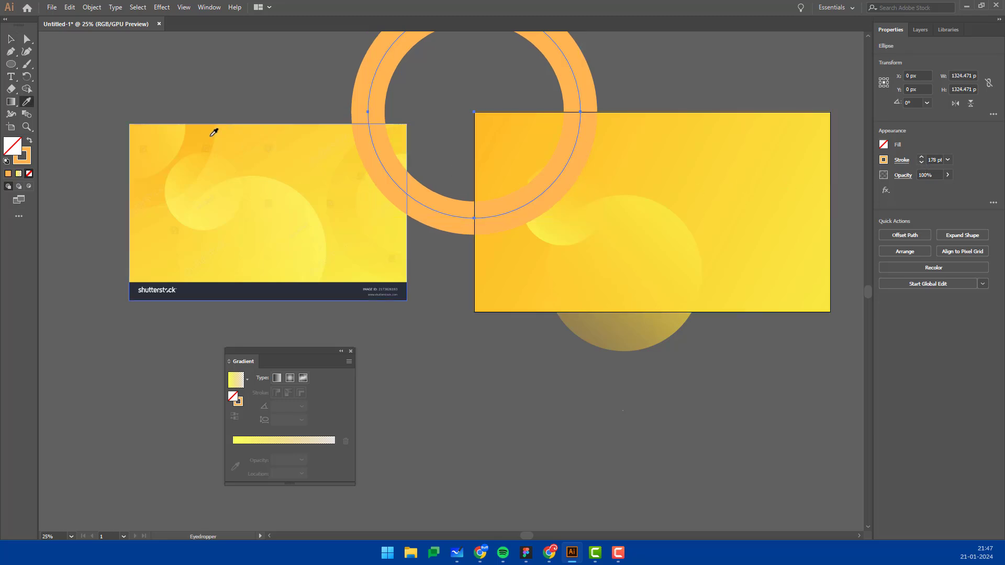
{"action": "left_click", "coordinate": [197, 133]}
{"action": "key", "text": "ctrl+z"}
{"action": "left_click", "coordinate": [195, 136]}
{"action": "key", "text": "v"}
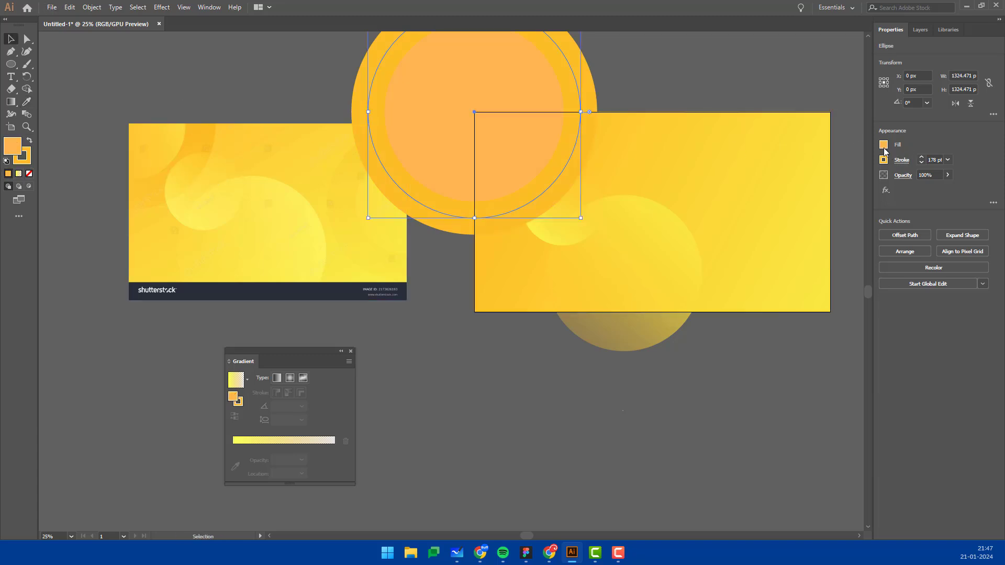
{"action": "left_click", "coordinate": [884, 145]}
{"action": "left_click", "coordinate": [769, 182]}
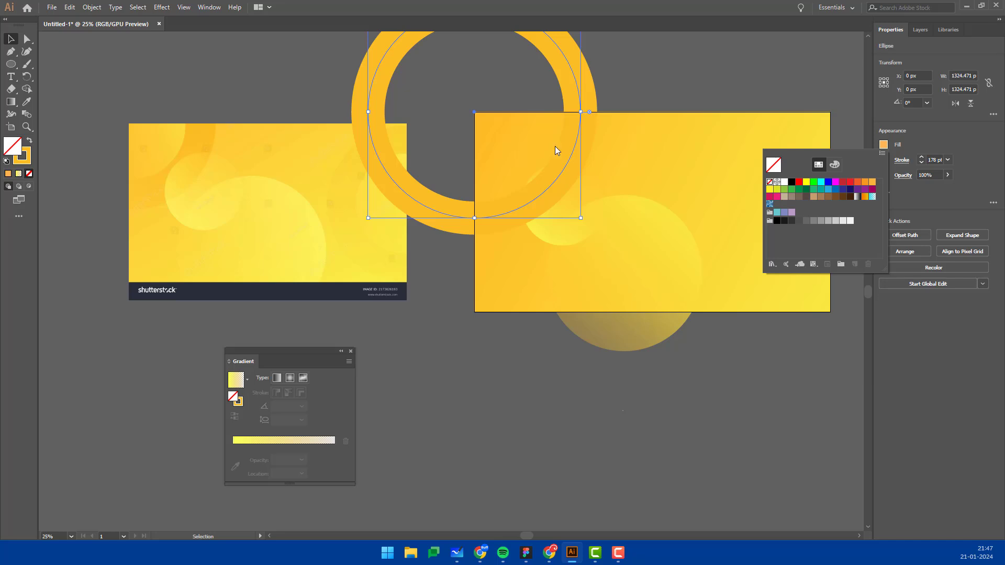
Move the ring up and left over the artboard's top-left corner.
{"action": "key", "text": "Escape"}
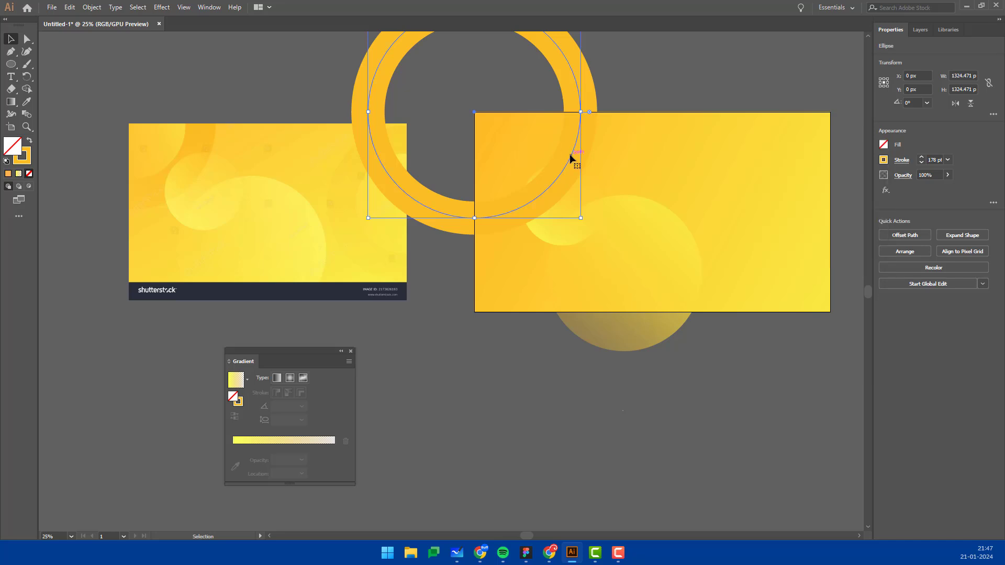
{"action": "mouse_move", "coordinate": [566, 158]}
{"action": "left_mouse_down"}
{"action": "mouse_move", "coordinate": [555, 151]}
{"action": "mouse_move", "coordinate": [566, 160]}
{"action": "left_mouse_up"}
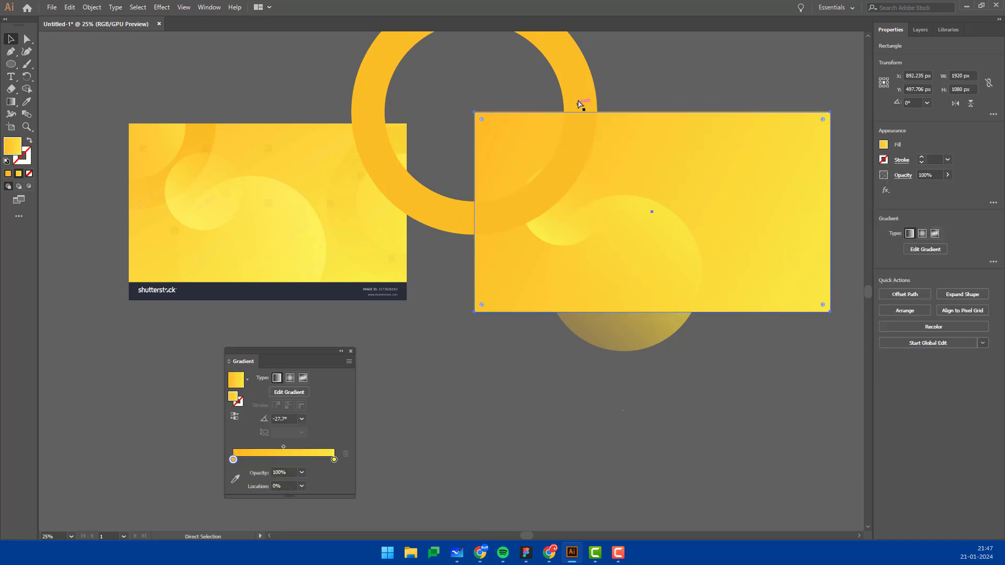
{"action": "left_click", "coordinate": [576, 100]}
{"action": "left_click_drag", "start_coordinate": [575, 79], "coordinate": [564, 69]}
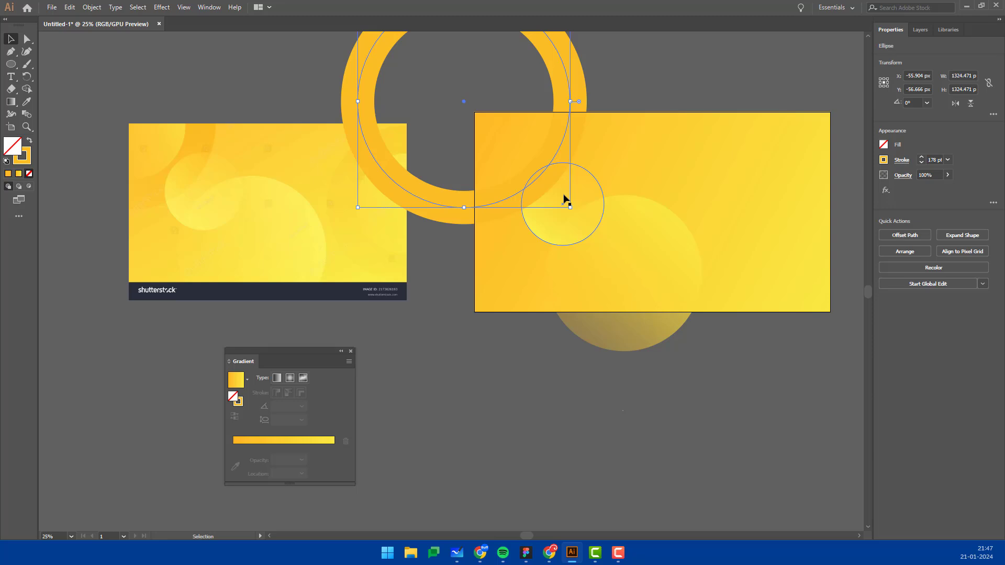
{"action": "key", "text": "ctrl"}
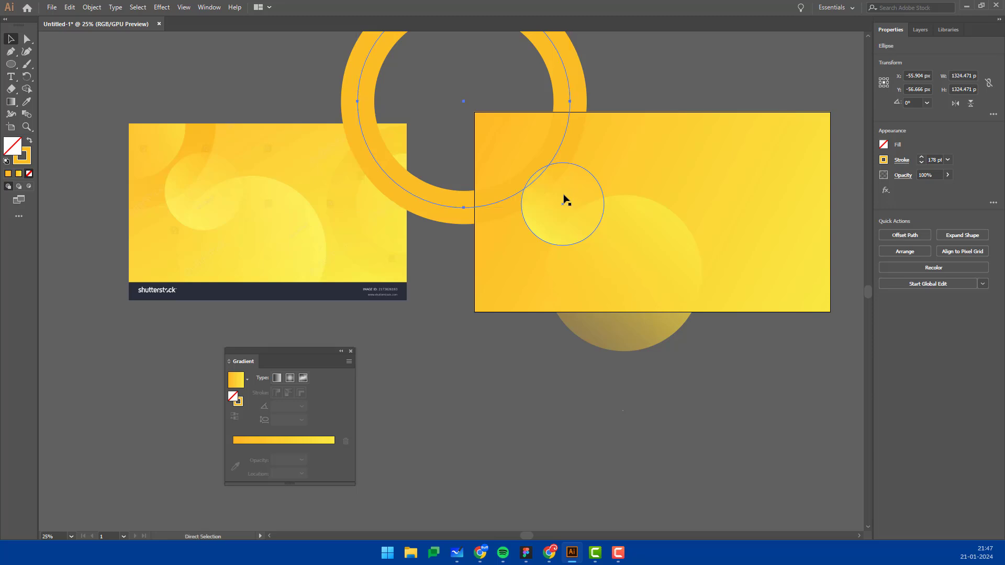
{"action": "key", "text": "ctrl"}
{"action": "left_click", "coordinate": [661, 77]}
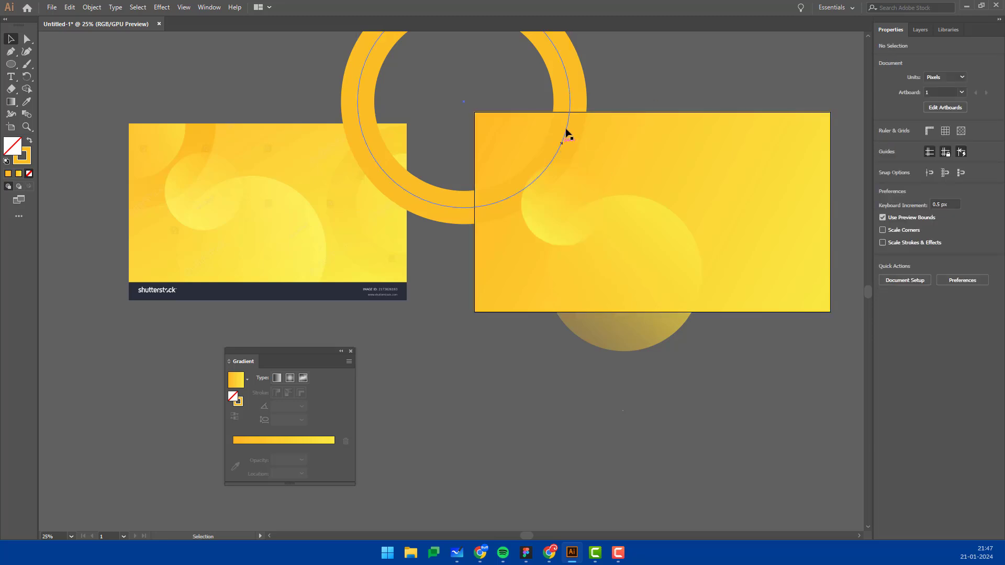
Move the ring so its top sits at Y 0 and nudge it left.
{"action": "left_click_drag", "start_coordinate": [532, 82], "coordinate": [571, 86]}
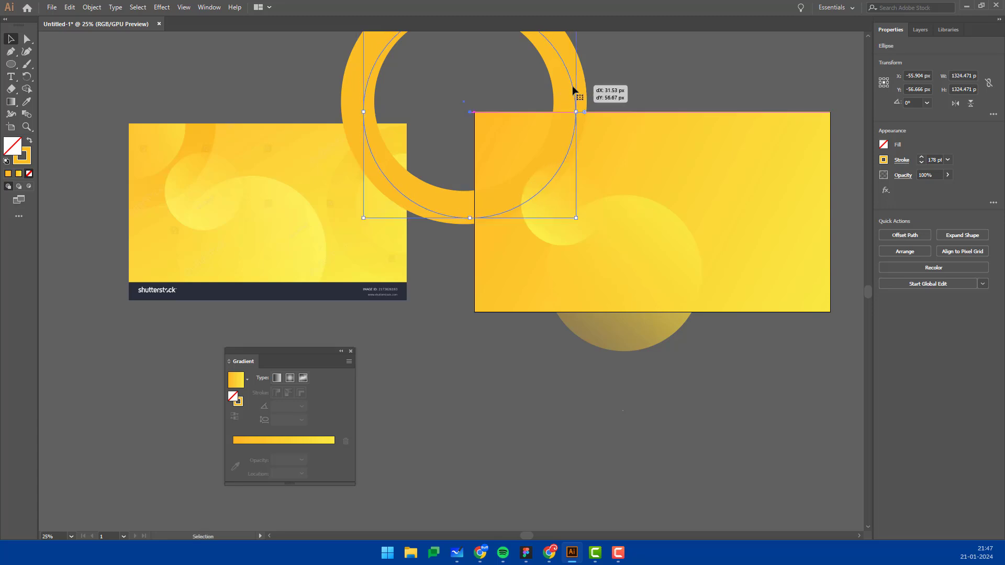
{"action": "left_click_drag", "start_coordinate": [570, 87], "coordinate": [573, 85]}
{"action": "key", "text": "shift+Left"}
{"action": "key", "text": "shift+Left"}
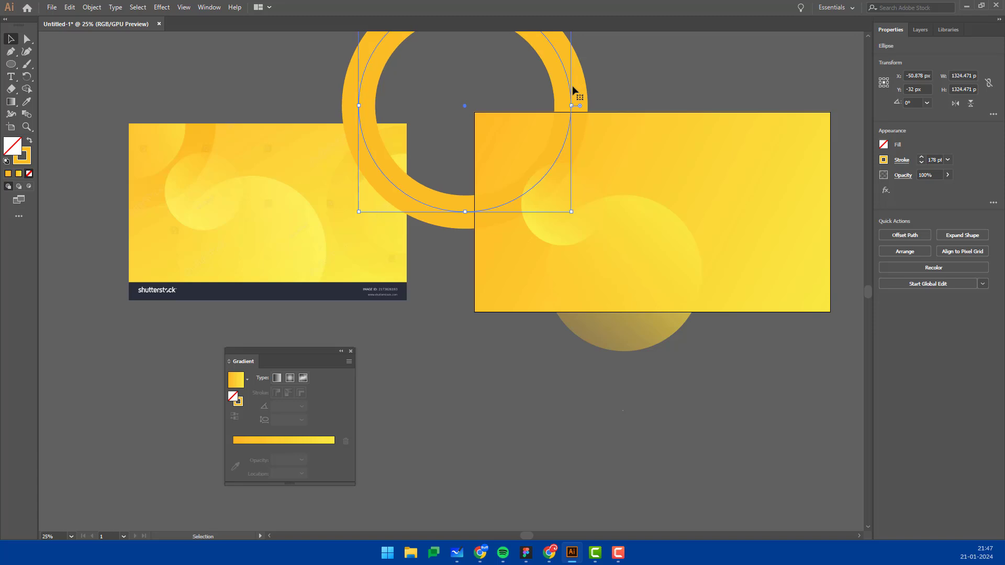
Warm the ring's stroke to orange fbab22, apply the yellow gradient and clear the fill.
{"action": "left_click", "coordinate": [884, 160]}
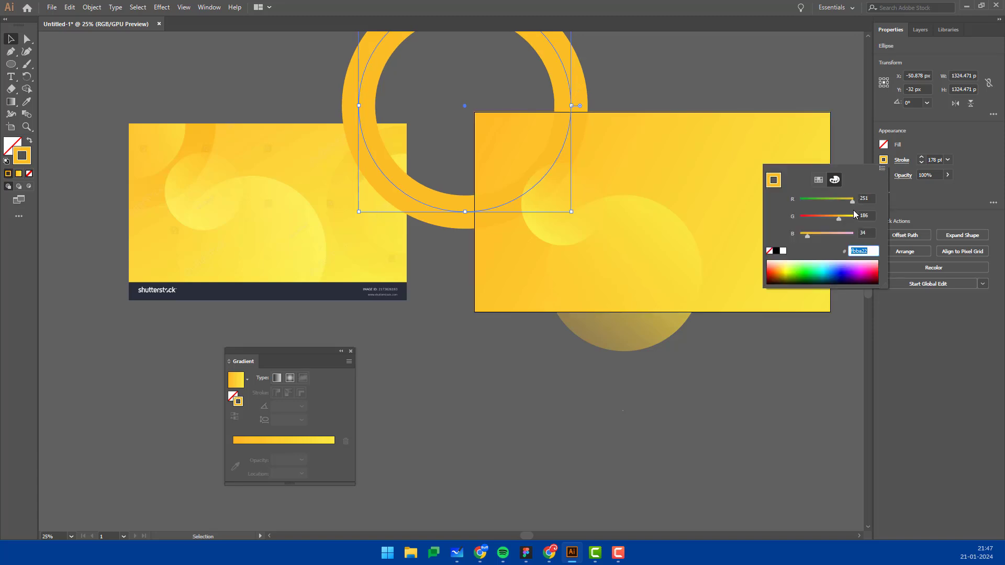
{"action": "left_click_drag", "start_coordinate": [837, 220], "coordinate": [837, 220]}
{"action": "left_click", "coordinate": [18, 174]}
{"action": "left_click", "coordinate": [28, 174]}
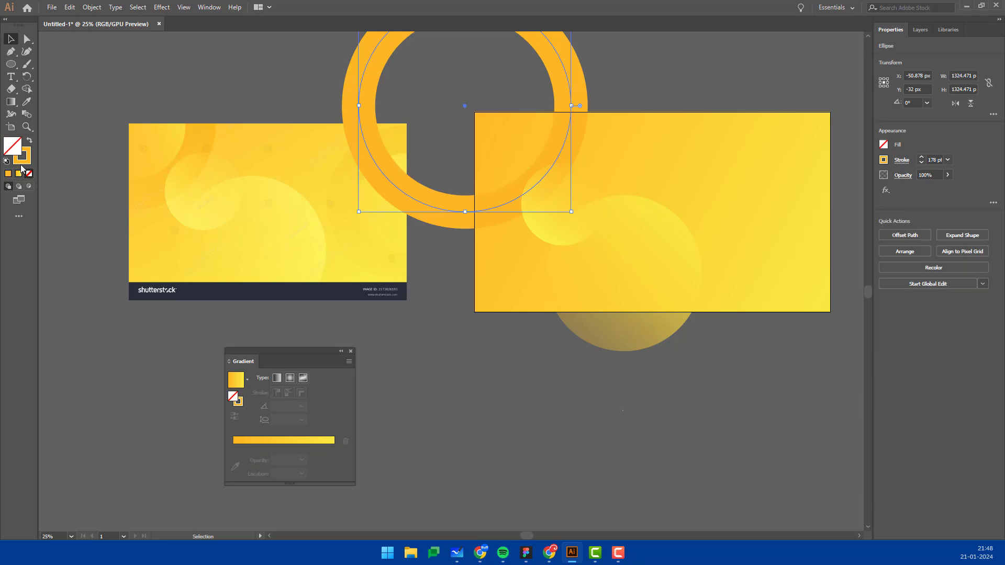
Apply an orange-to-yellow gradient to the ring's stroke.
{"action": "key", "text": "x"}
{"action": "left_click", "coordinate": [19, 174]}
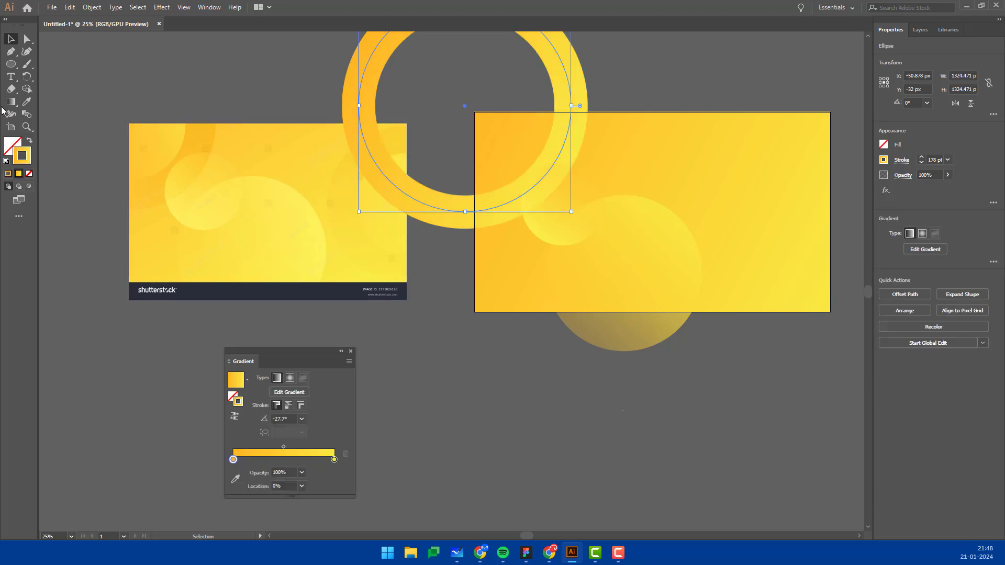
{"action": "key", "text": "ctrl+z"}
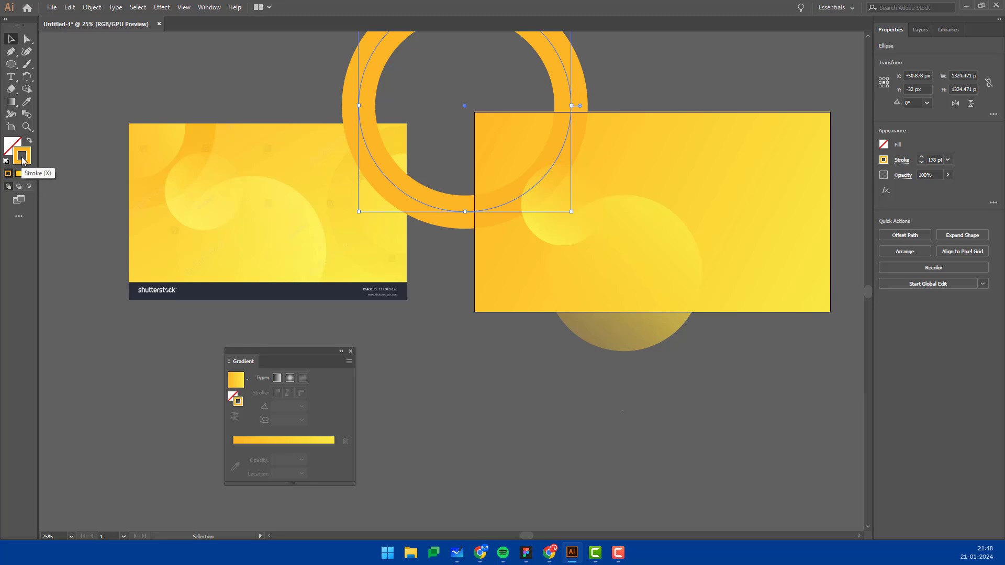
{"action": "double_click", "coordinate": [24, 160]}
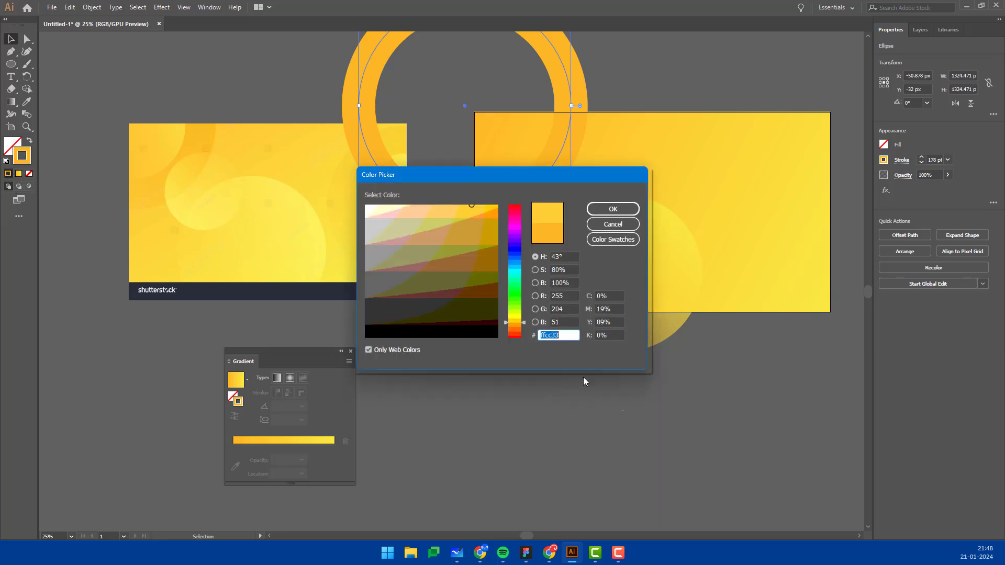
{"action": "left_click", "coordinate": [613, 224]}
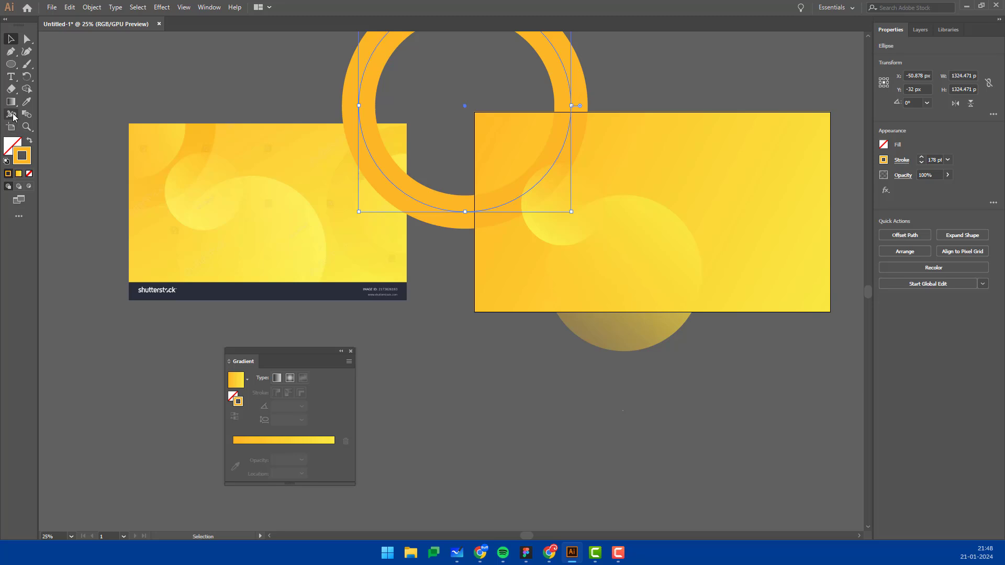
{"action": "left_click", "coordinate": [11, 101]}
{"action": "left_click", "coordinate": [506, 207]}
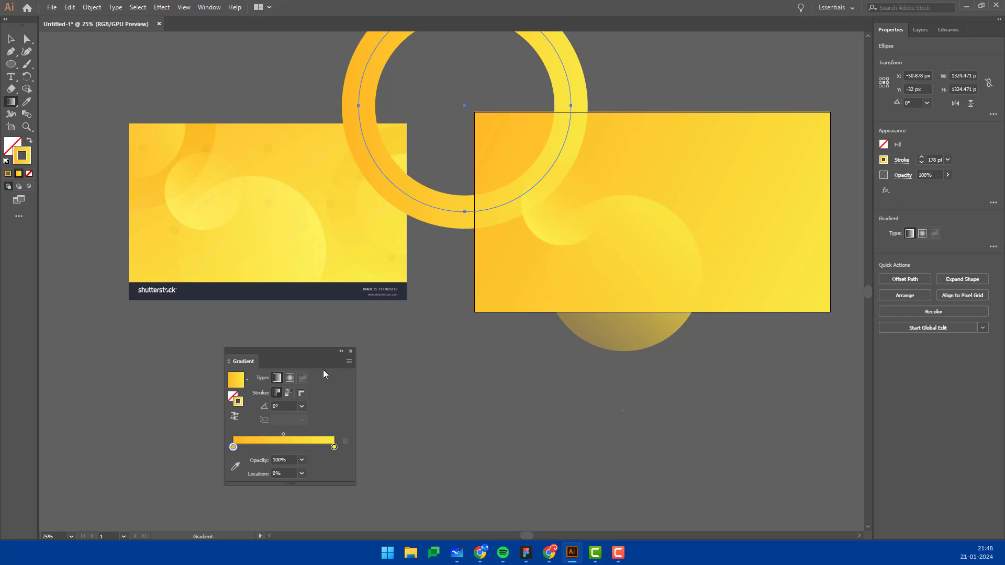
Change the ring's stroke gradient angle through -90° and -135° to -180°.
{"action": "left_click", "coordinate": [301, 407]}
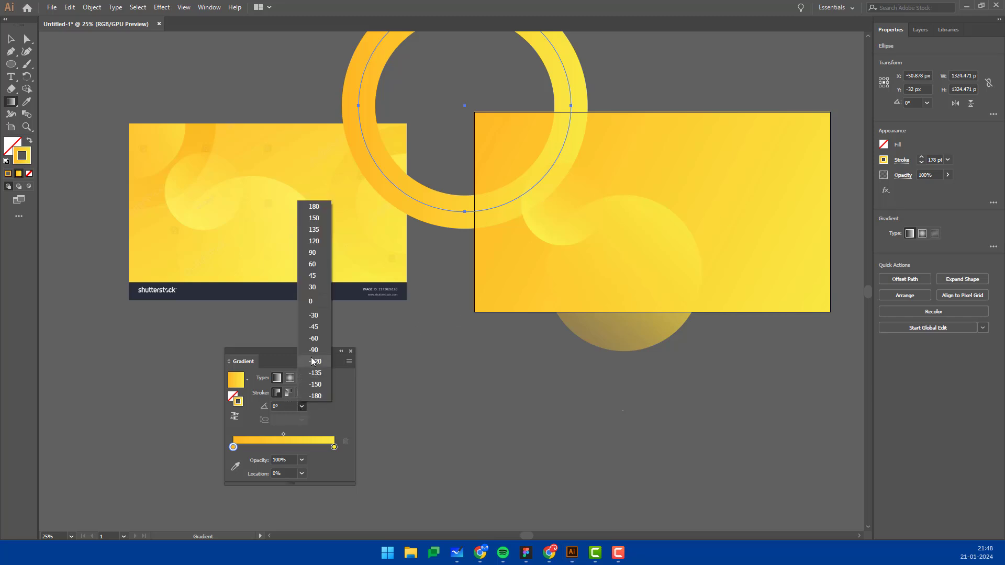
{"action": "left_click", "coordinate": [320, 366]}
{"action": "left_click", "coordinate": [302, 407]}
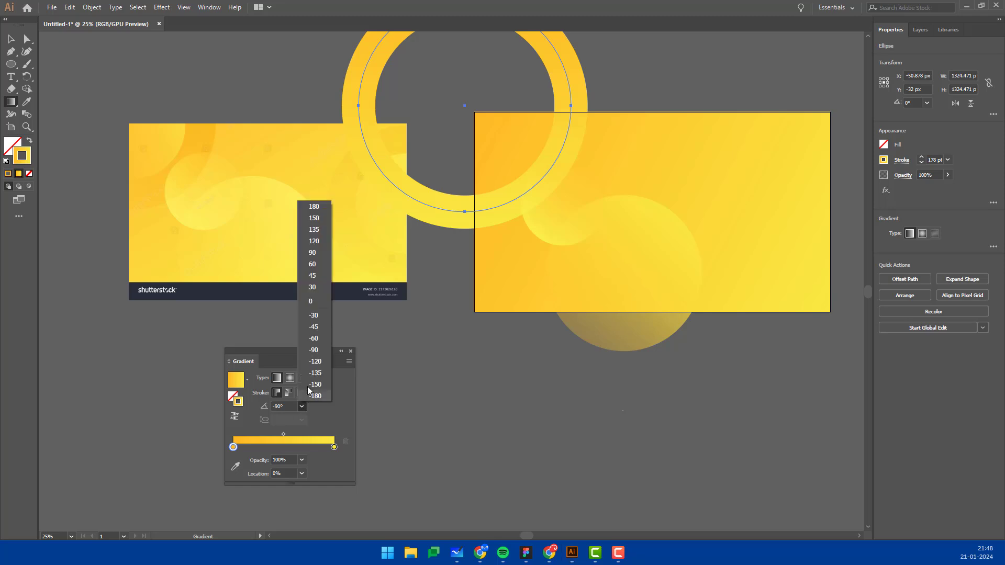
{"action": "left_click", "coordinate": [316, 375]}
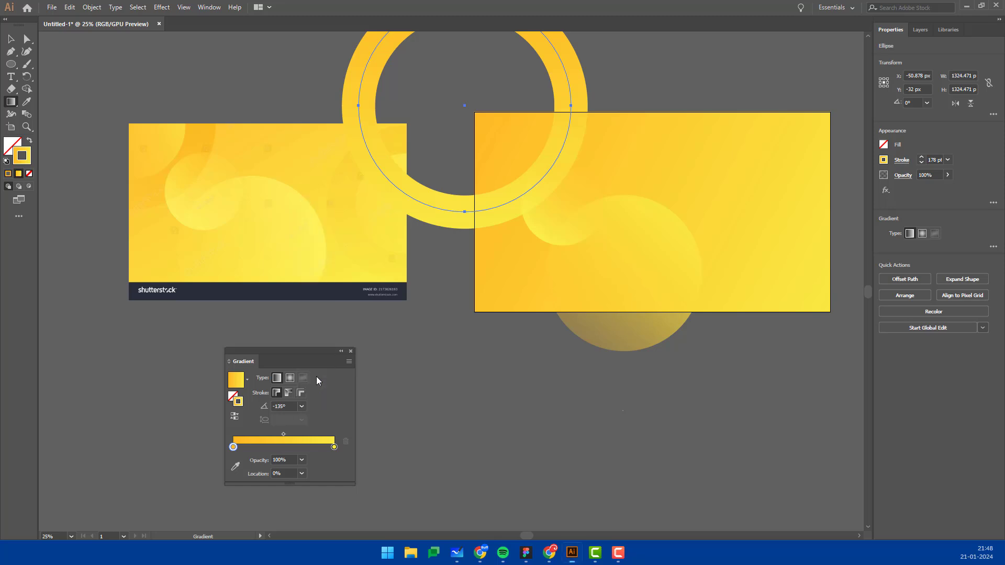
{"action": "left_click", "coordinate": [302, 406]}
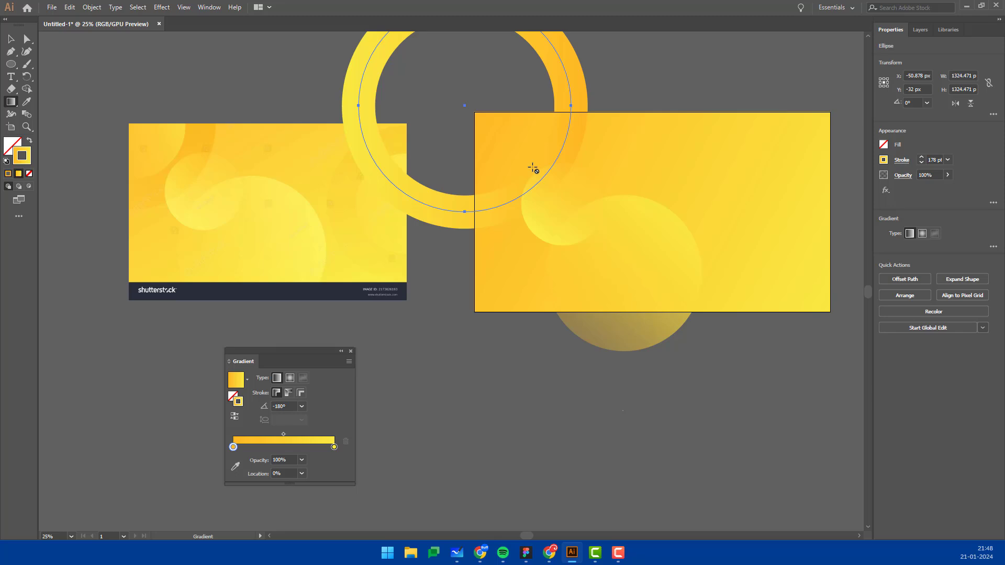
Expand the ring's stroke into a filled shape and apply a gradient fill.
{"action": "key", "text": "c"}
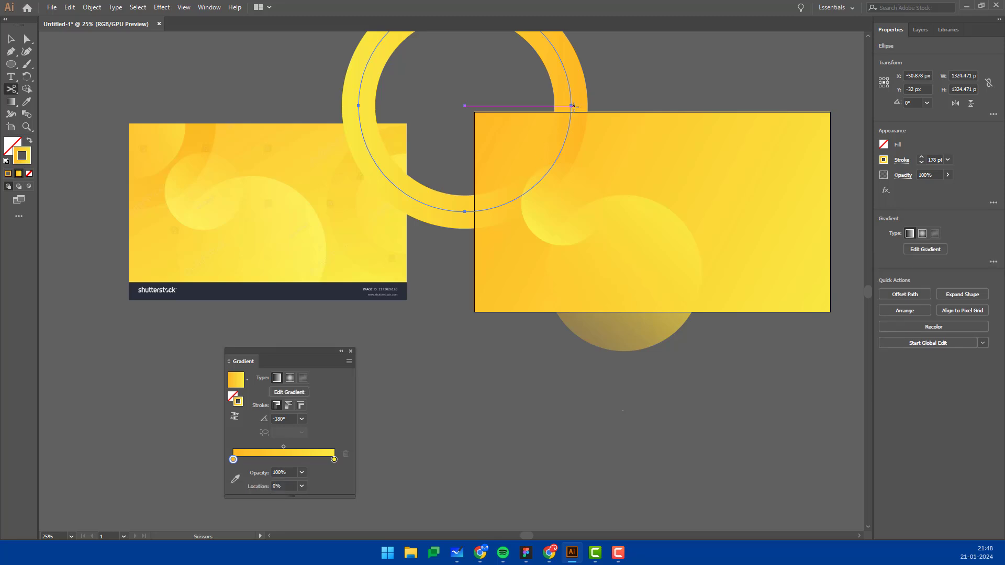
{"action": "key", "text": "v"}
{"action": "left_click", "coordinate": [87, 8]}
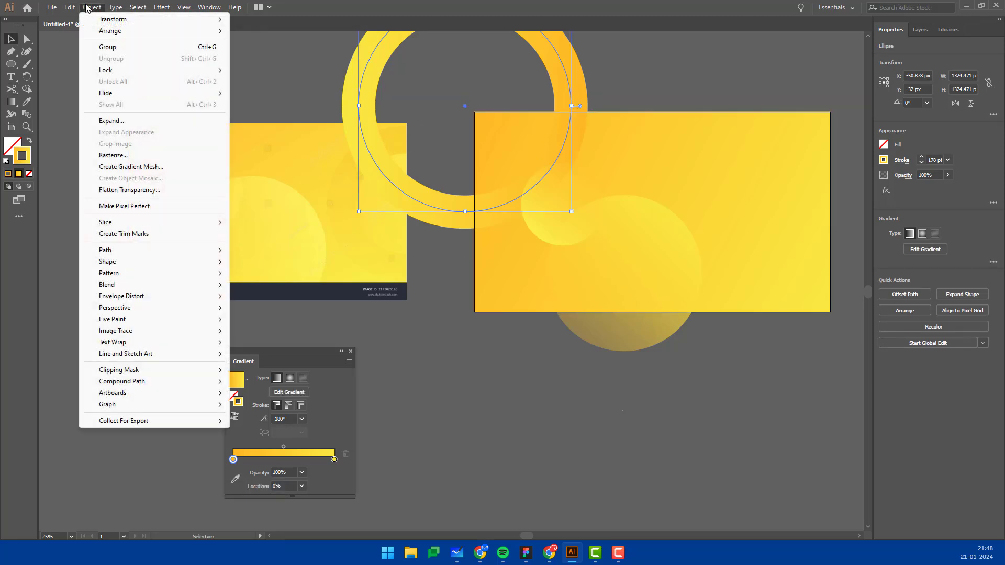
{"action": "left_click", "coordinate": [133, 121]}
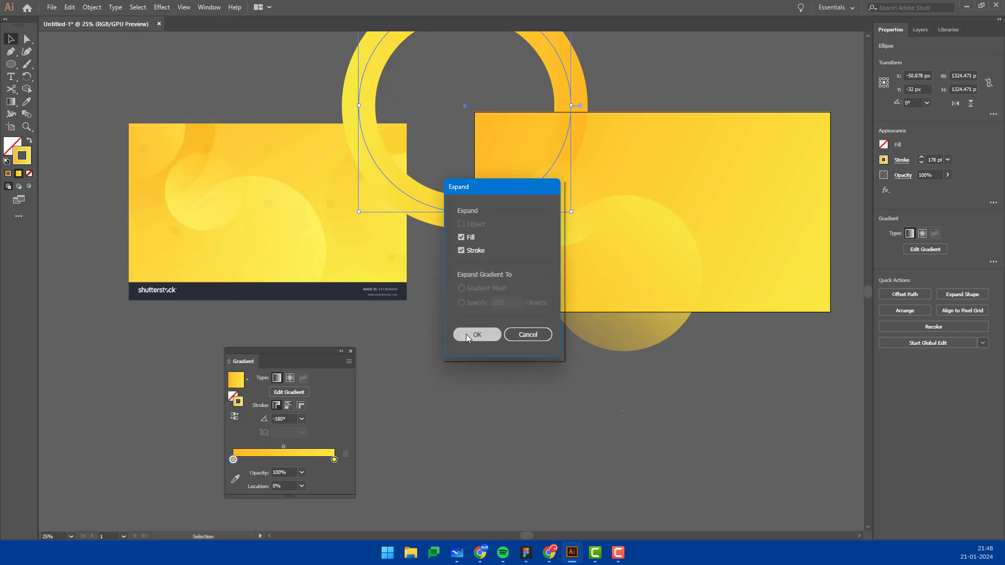
{"action": "left_click", "coordinate": [466, 334]}
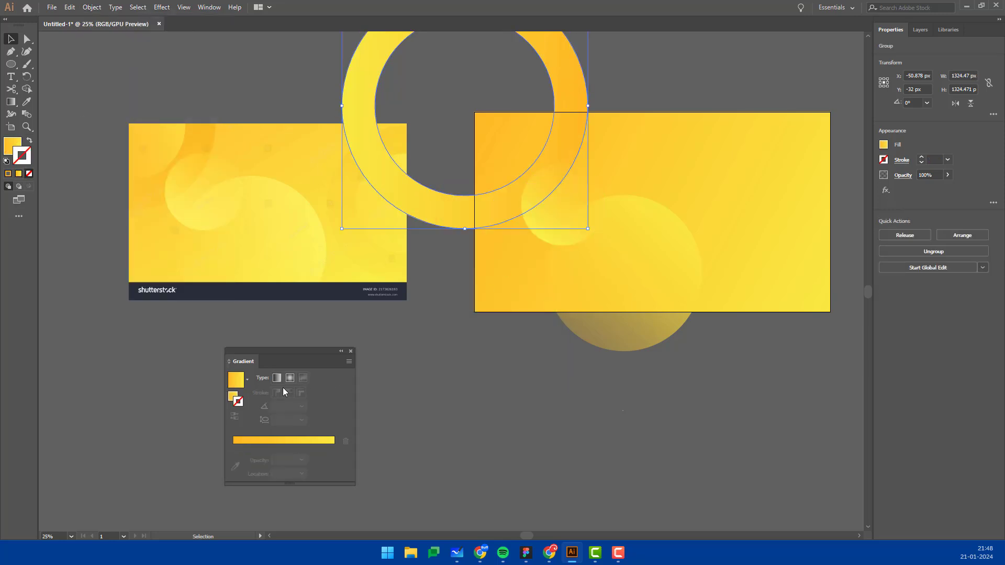
{"action": "left_click", "coordinate": [235, 399]}
Adjust the ring's gradient, toggling the change back and forth to compare.
{"action": "key", "text": "g"}
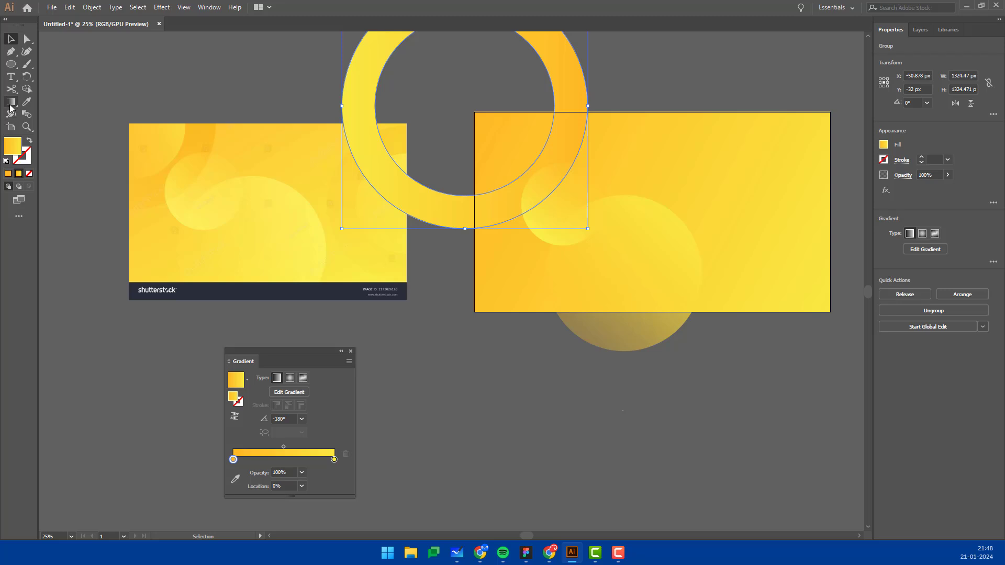
{"action": "key", "text": "ctrl+shift+bracketleft"}
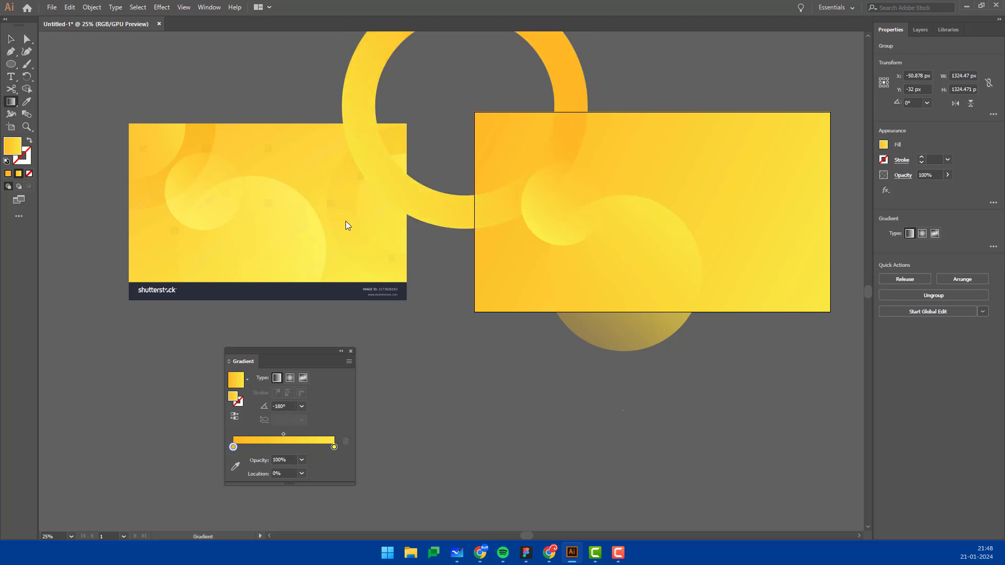
{"action": "key", "text": "ctrl+z"}
{"action": "key", "text": "ctrl+shift+z"}
{"action": "key", "text": "ctrl+z"}
{"action": "key", "text": "ctrl+z"}
{"action": "key", "text": "ctrl+shift+z"}
{"action": "key", "text": "ctrl+z"}
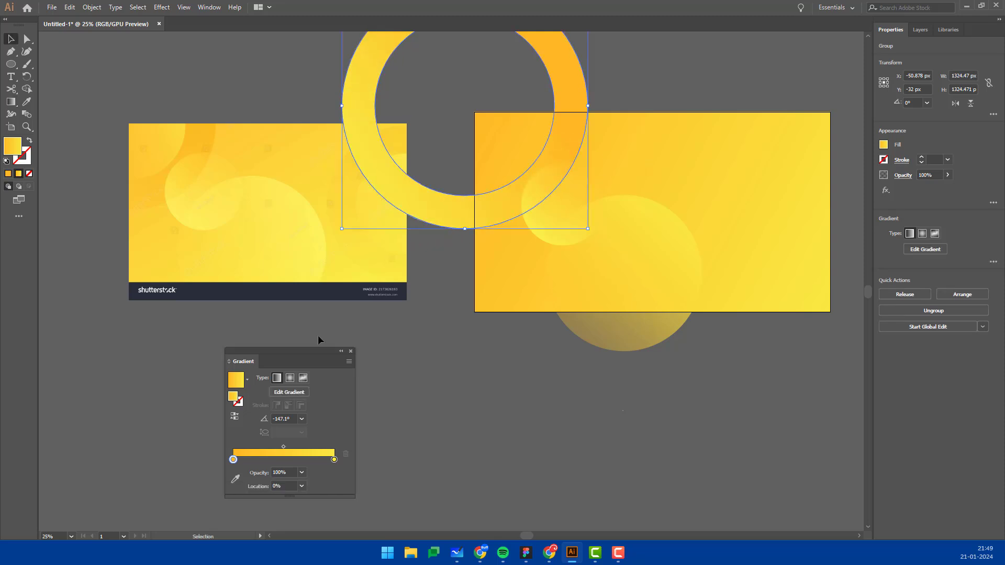
Slightly darken the left orange and right yellow gradient stops, then reselect the ring.
{"action": "double_click", "coordinate": [233, 461]}
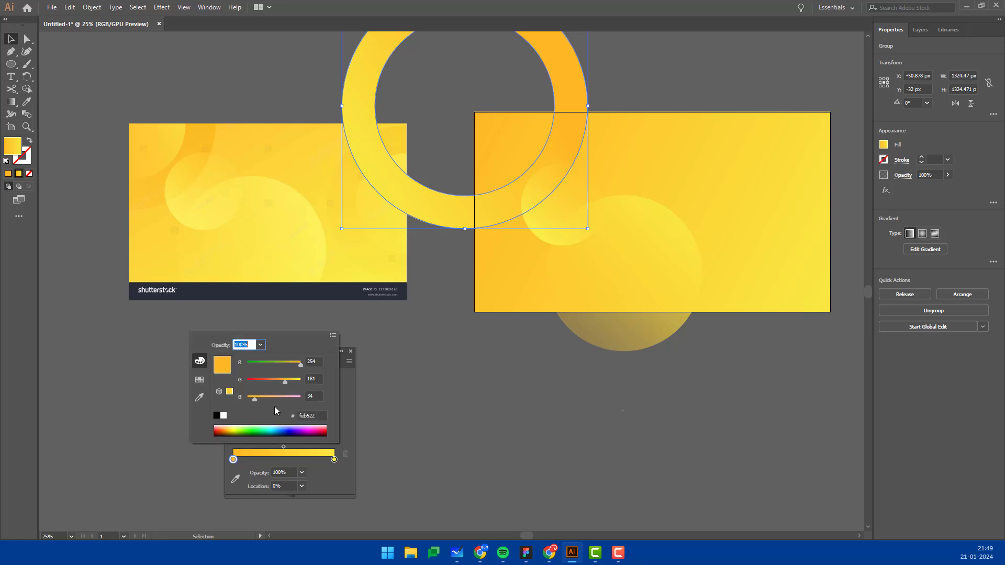
{"action": "left_click_drag", "start_coordinate": [284, 385], "coordinate": [283, 384]}
{"action": "left_click", "coordinate": [334, 460]}
{"action": "double_click", "coordinate": [334, 461]}
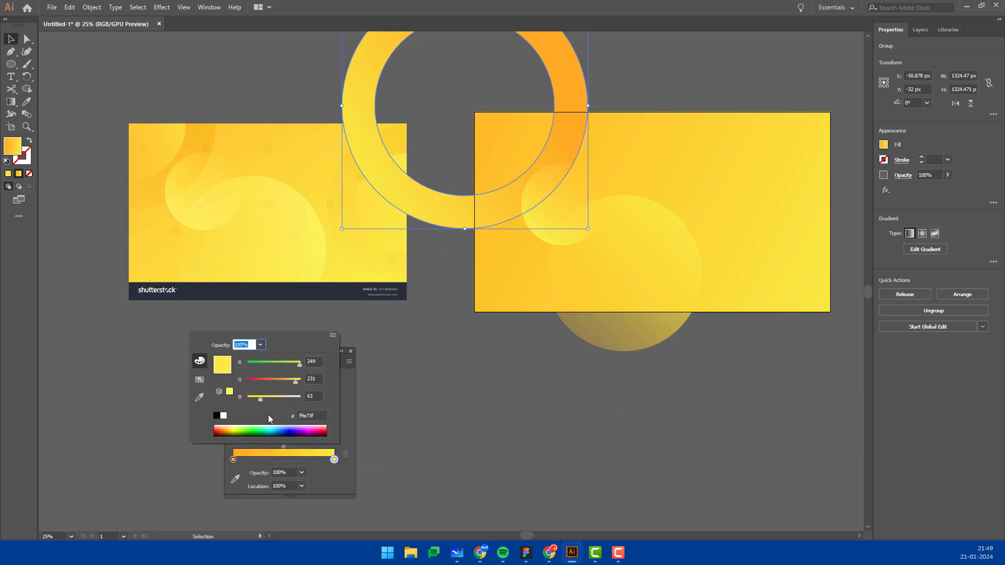
{"action": "left_click_drag", "start_coordinate": [259, 401], "coordinate": [295, 383]}
{"action": "left_click", "coordinate": [491, 376]}
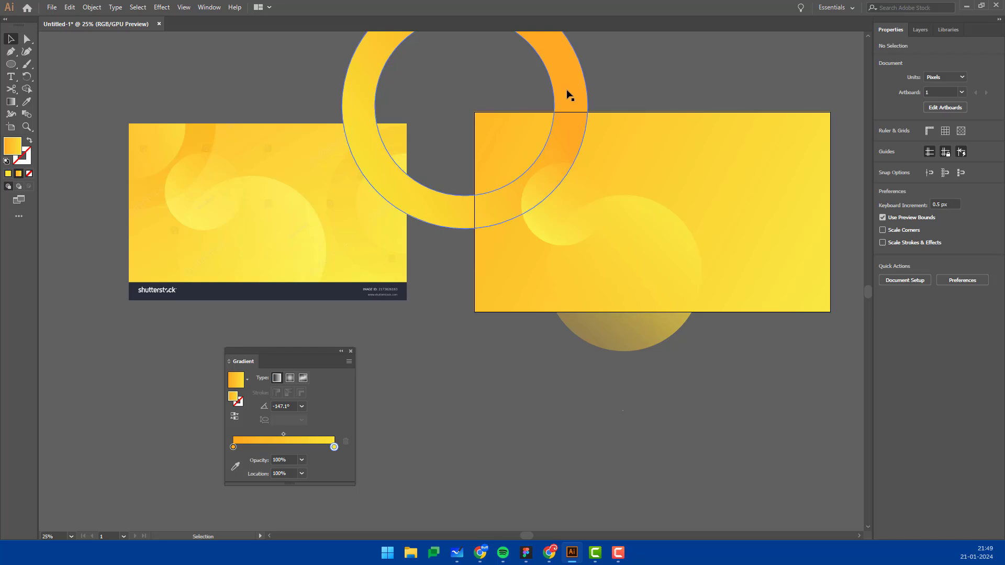
{"action": "left_click", "coordinate": [577, 106]}
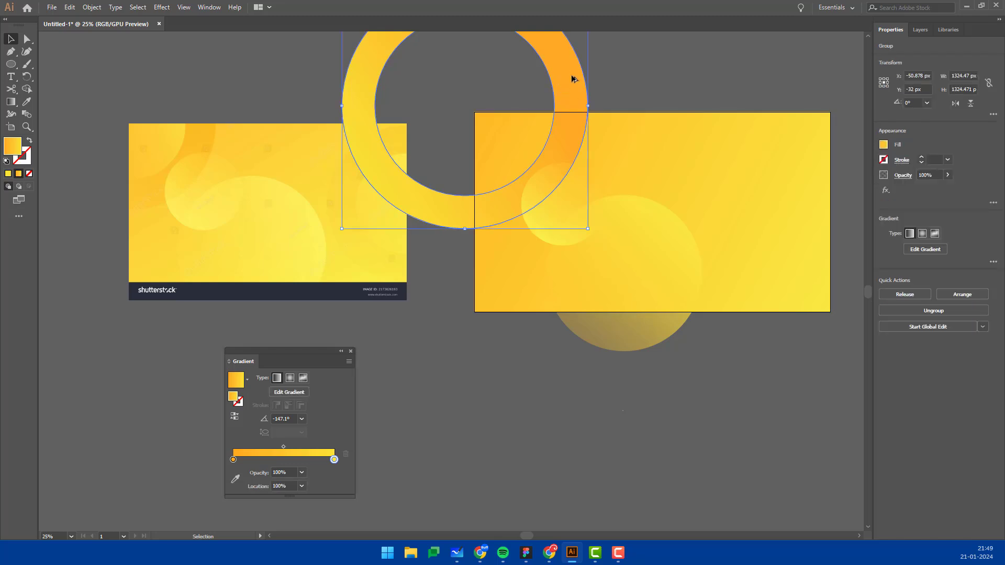
Duplicate the ring, shrink the copy and place it at Y 540 on the artboard's right edge.
{"action": "left_click_drag", "start_coordinate": [860, 238], "coordinate": [839, 237]}
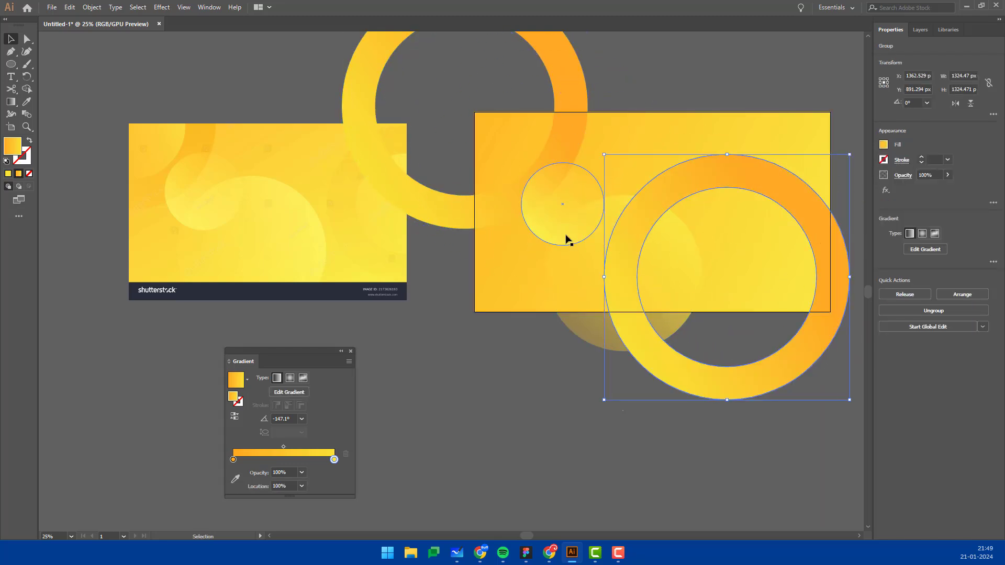
{"action": "left_click_drag", "start_coordinate": [742, 359], "coordinate": [698, 359]}
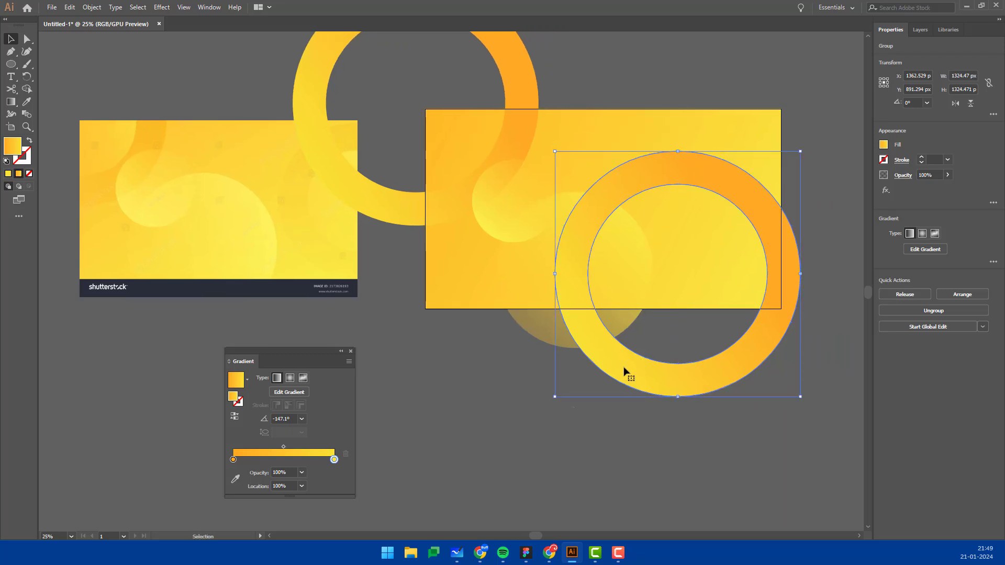
{"action": "left_click_drag", "start_coordinate": [623, 375], "coordinate": [733, 325]}
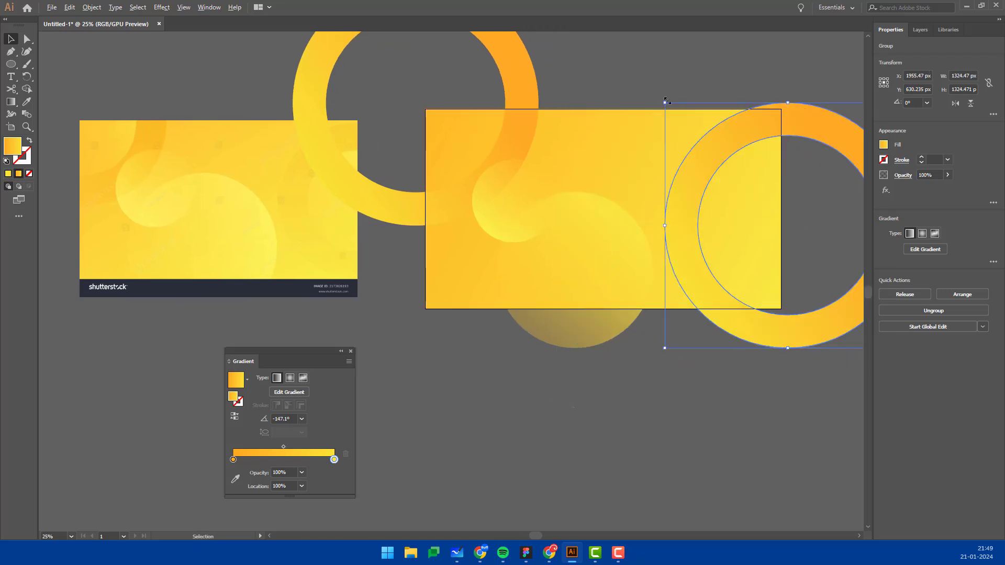
{"action": "left_click_drag", "start_coordinate": [666, 101], "coordinate": [687, 126]}
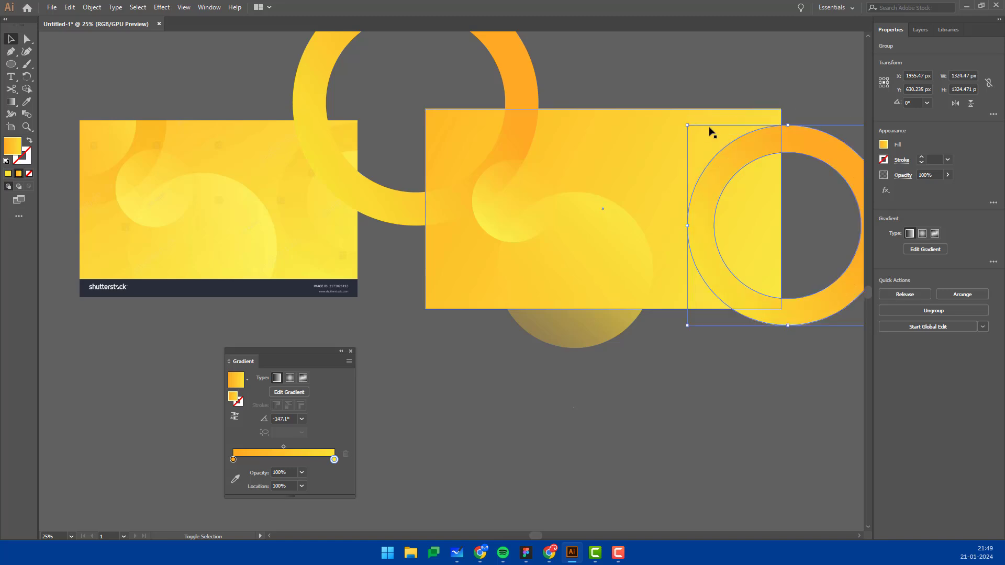
{"action": "mouse_move", "coordinate": [751, 308]}
{"action": "left_mouse_down"}
{"action": "mouse_move", "coordinate": [735, 291]}
{"action": "mouse_move", "coordinate": [823, 286]}
{"action": "left_mouse_up"}
{"action": "key", "text": "g"}
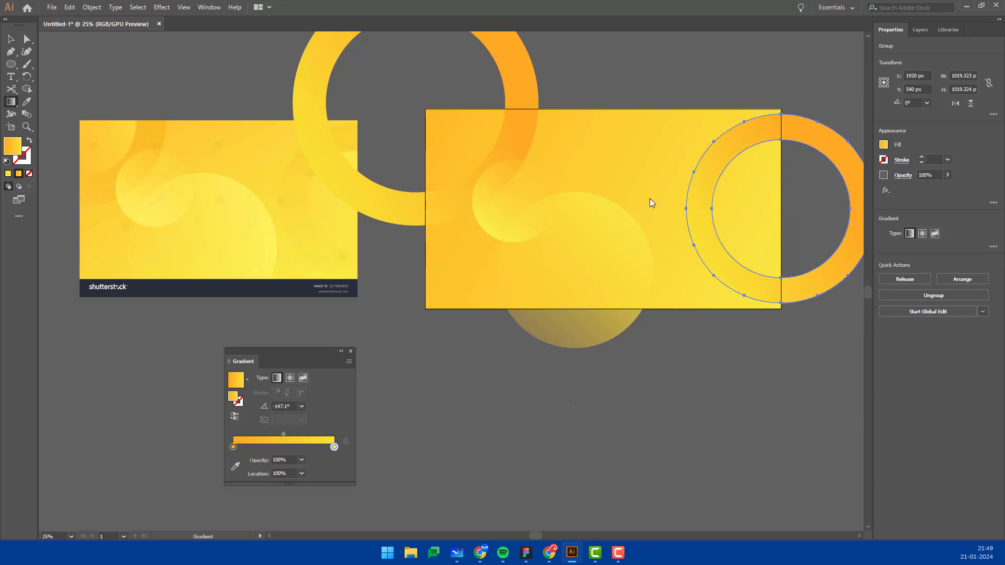
Redraw the copy's gradient direction to about -104.8°.
{"action": "left_click_drag", "start_coordinate": [680, 267], "coordinate": [788, 209]}
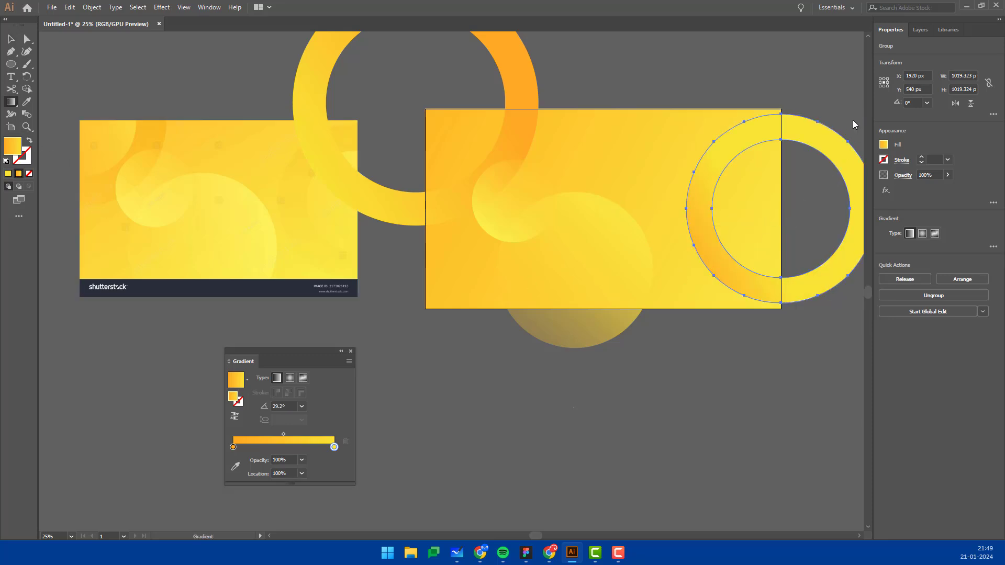
{"action": "left_click_drag", "start_coordinate": [711, 272], "coordinate": [836, 209]}
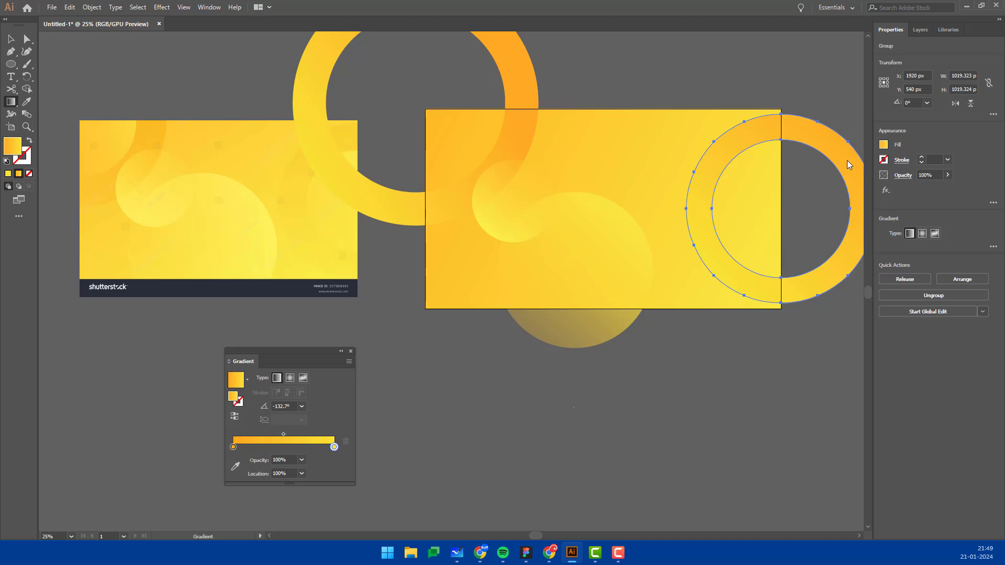
{"action": "scroll", "coordinate": [848, 164], "scroll_direction": "down", "scroll_amount": 1}
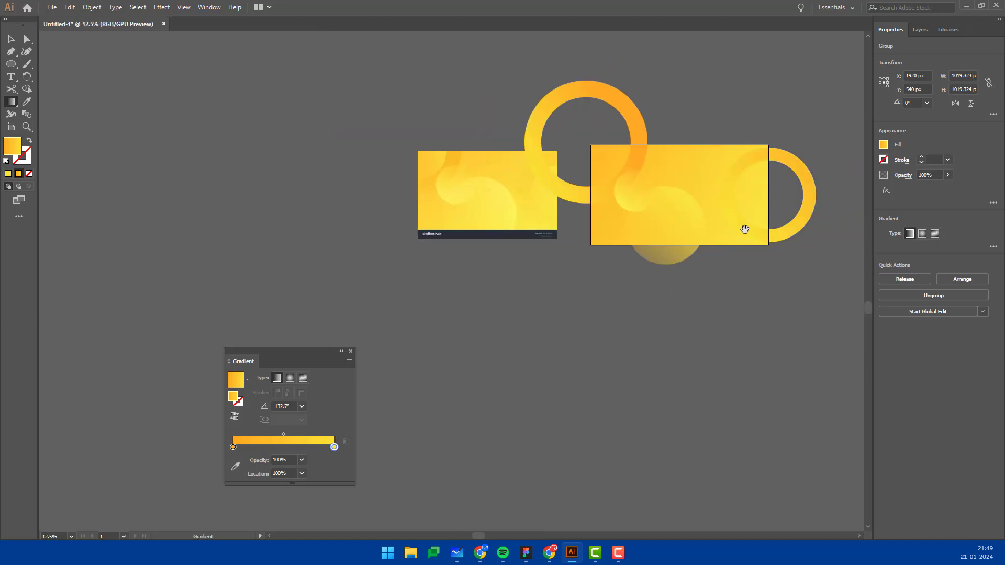
{"action": "left_click_drag", "start_coordinate": [785, 112], "coordinate": [745, 260]}
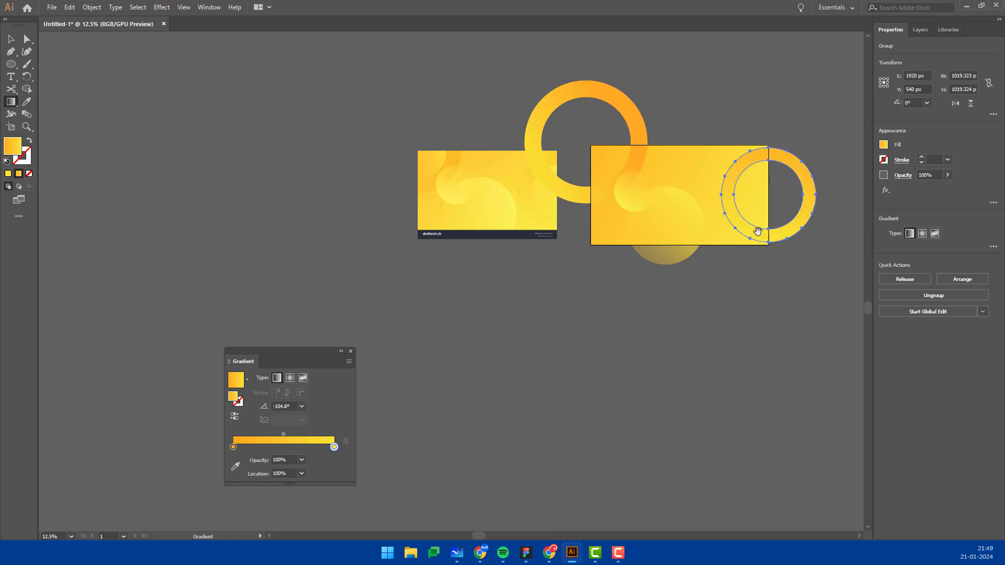
{"action": "scroll", "coordinate": [763, 224], "scroll_direction": "up", "scroll_amount": 3}
Delete the Shutterstock reference image and bring the remaining artwork into view.
{"action": "key", "text": "v"}
{"action": "scroll", "coordinate": [754, 331], "scroll_direction": "down", "scroll_amount": 1}
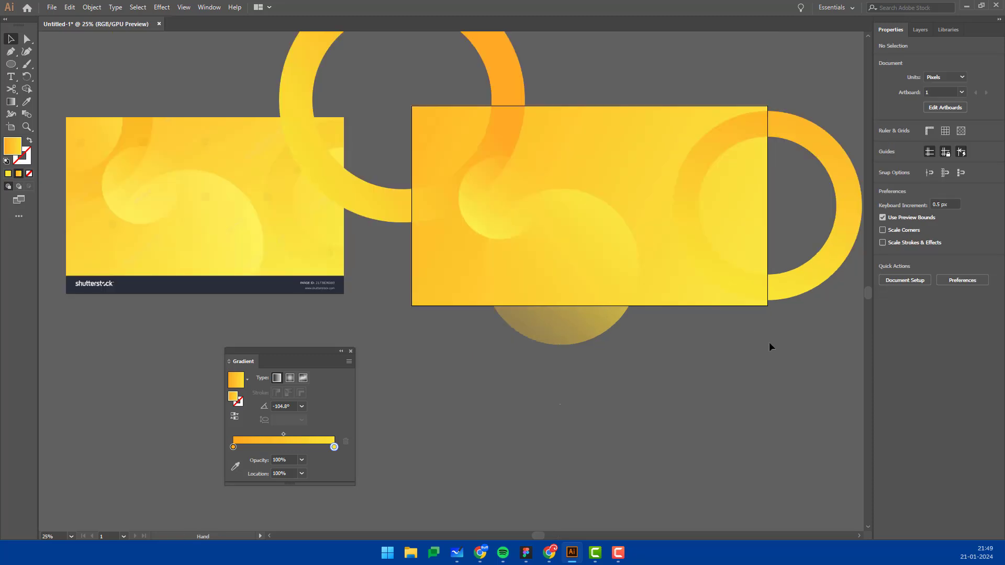
{"action": "scroll", "coordinate": [440, 341], "scroll_direction": "down", "scroll_amount": 2}
{"action": "left_click", "coordinate": [448, 374]}
{"action": "left_click", "coordinate": [408, 283]}
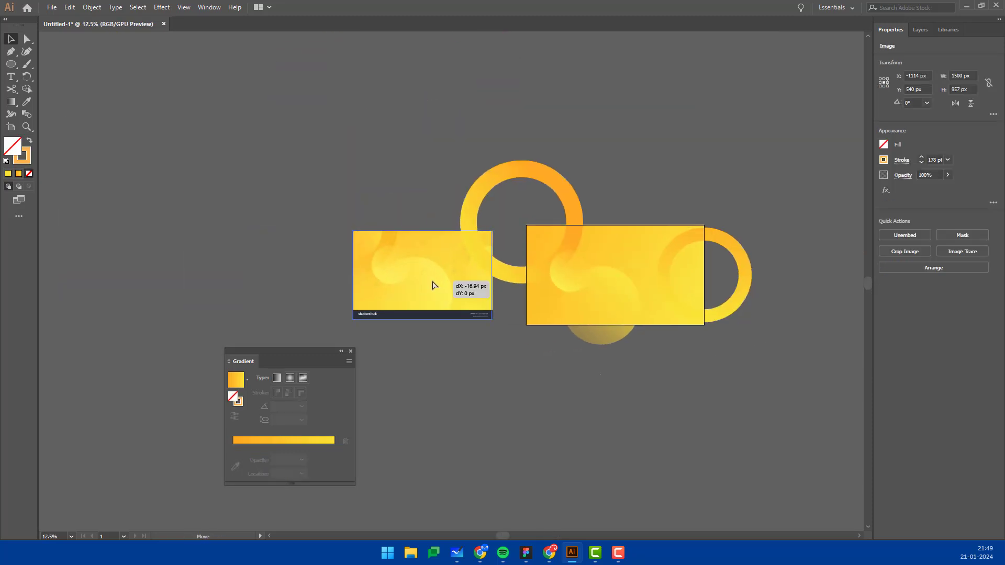
{"action": "left_click_drag", "start_coordinate": [263, 175], "coordinate": [404, 258]}
{"action": "scroll", "coordinate": [415, 292], "scroll_direction": "down", "scroll_amount": 1}
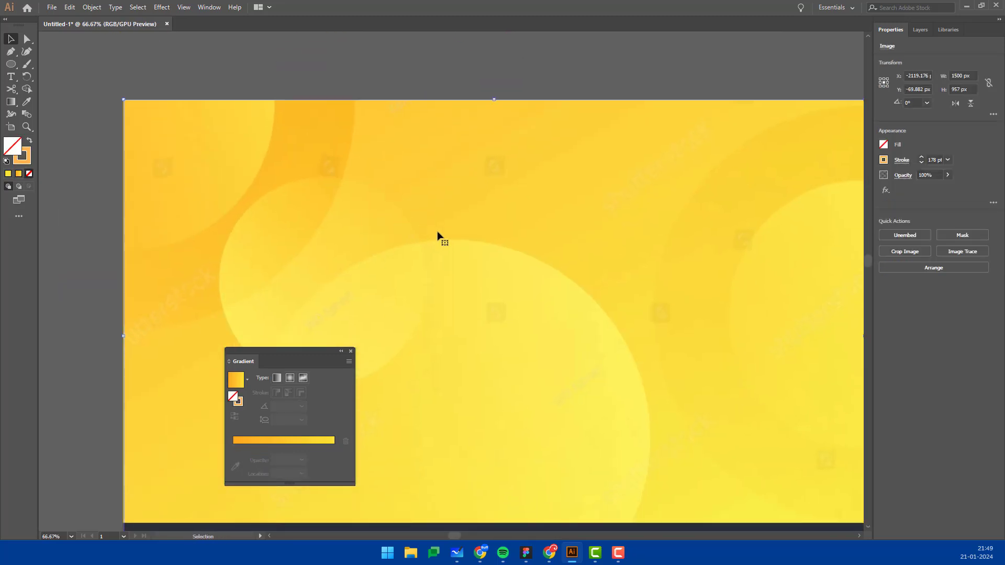
{"action": "scroll", "coordinate": [438, 236], "scroll_direction": "down", "scroll_amount": 2}
{"action": "scroll", "coordinate": [700, 315], "scroll_direction": "down", "scroll_amount": 1}
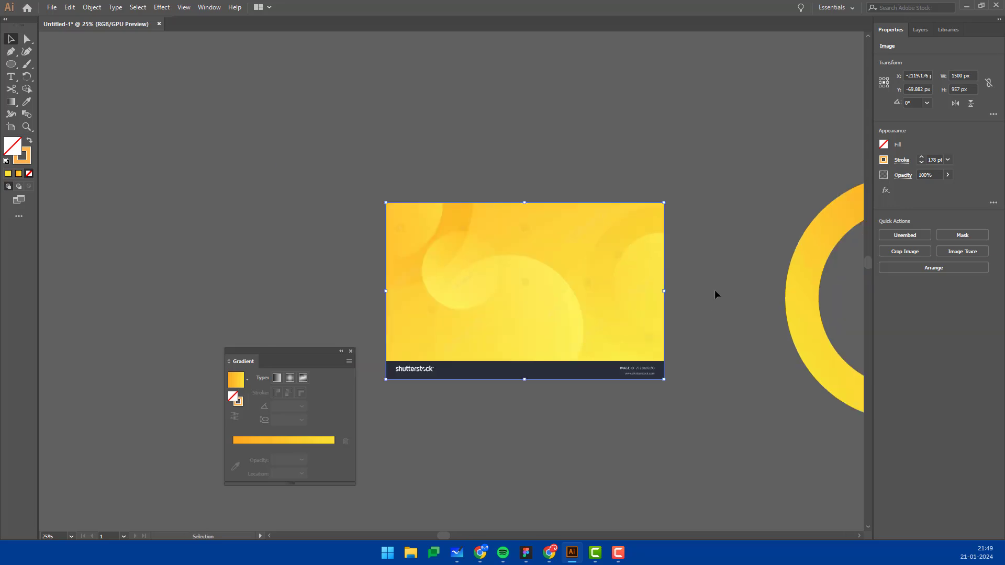
{"action": "key", "text": "Delete"}
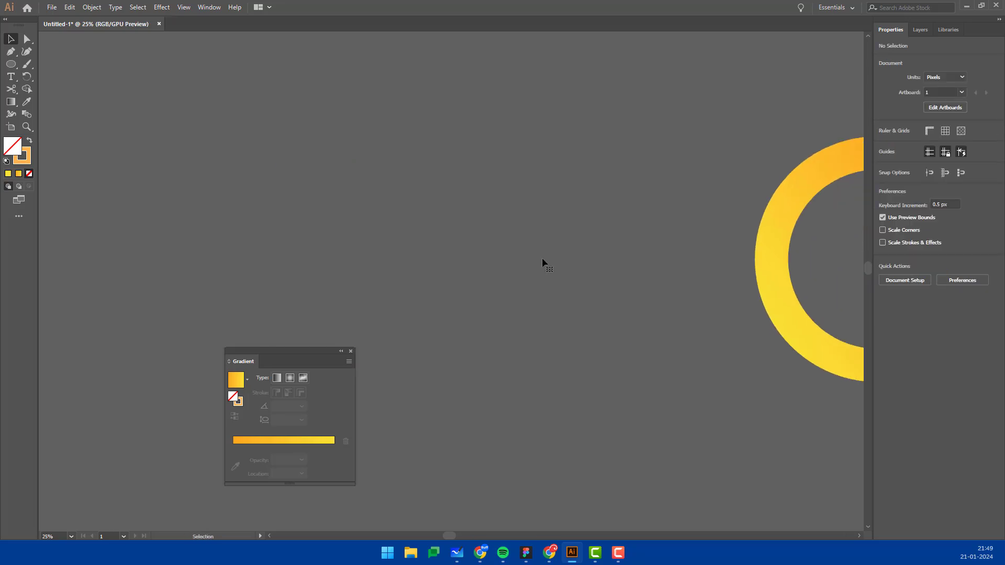
{"action": "mouse_move", "coordinate": [542, 258]}
{"action": "left_mouse_down"}
{"action": "mouse_move", "coordinate": [281, 228]}
{"action": "mouse_move", "coordinate": [104, 176]}
{"action": "left_mouse_up"}
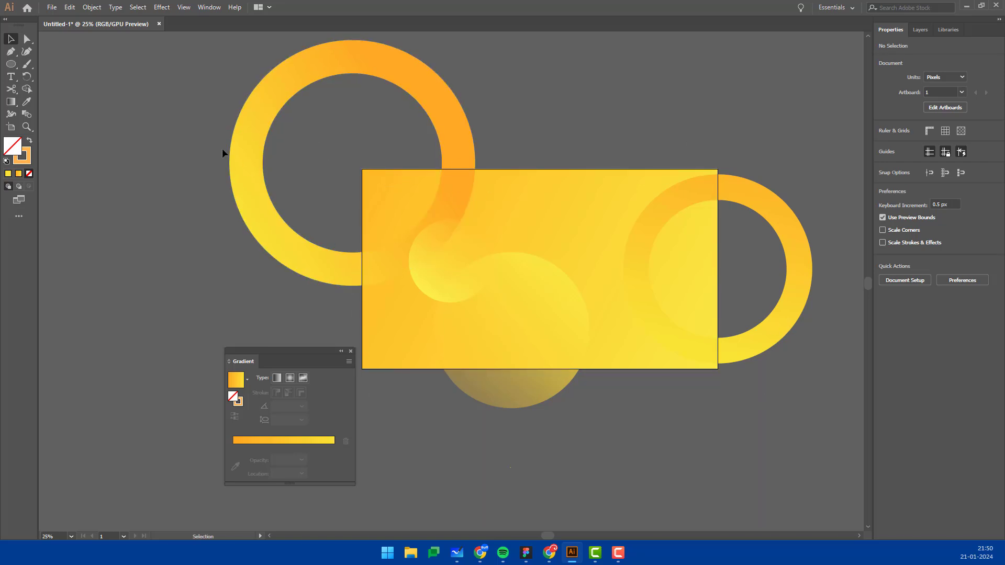
Toggle Trim View on and off to preview the crop, then select all artwork.
{"action": "left_click", "coordinate": [184, 7]}
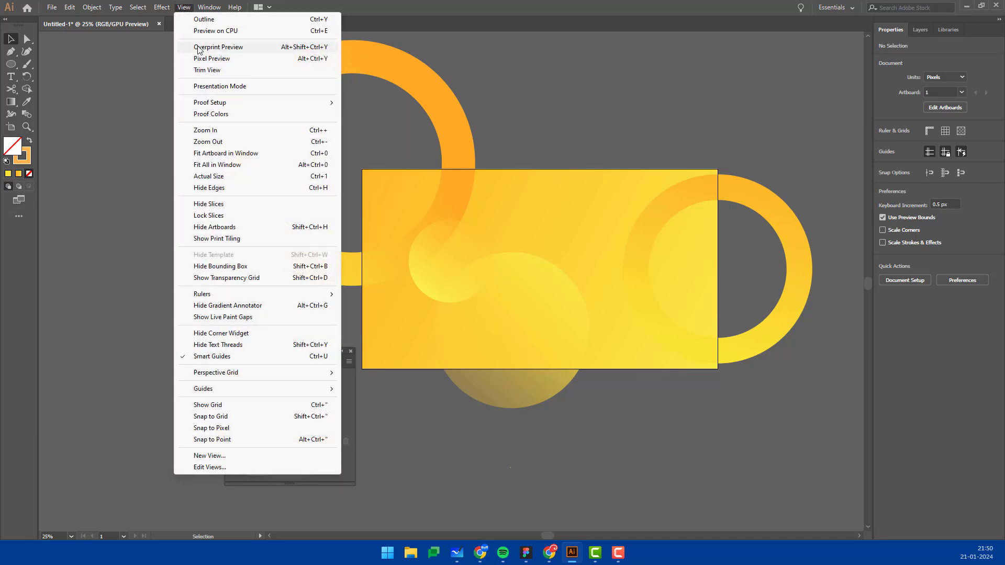
{"action": "left_click", "coordinate": [208, 70]}
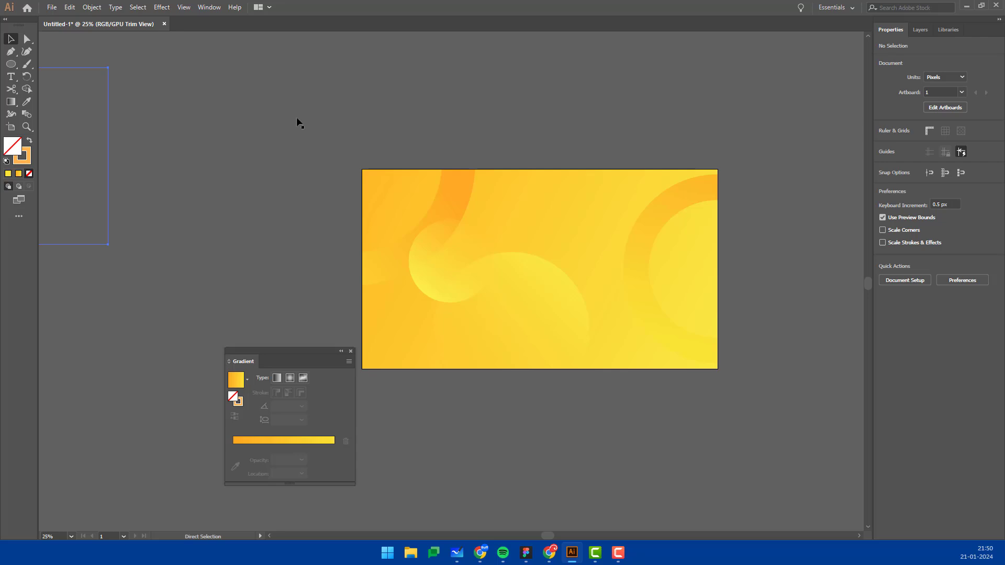
{"action": "left_click", "coordinate": [183, 8]}
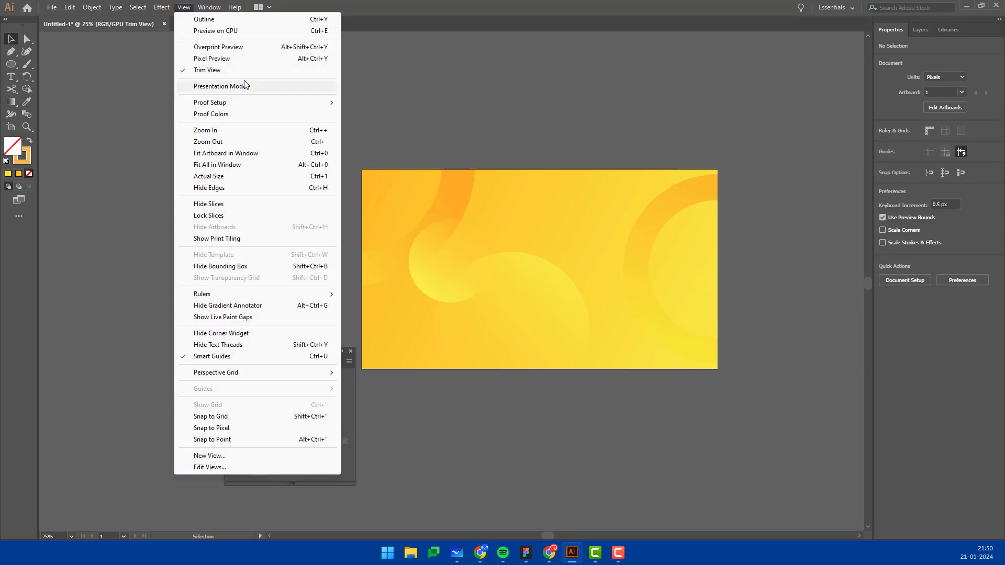
{"action": "left_click", "coordinate": [238, 71]}
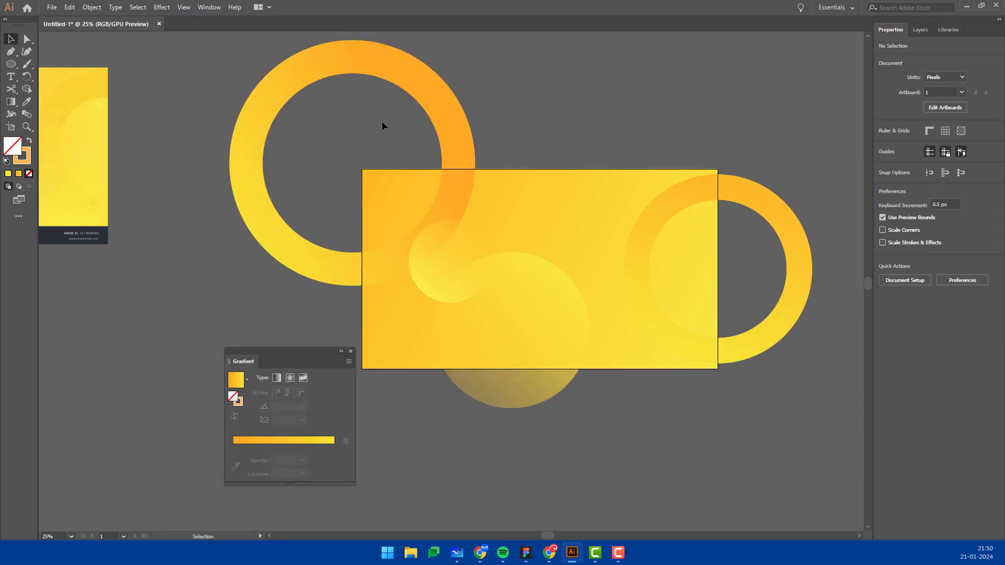
{"action": "key", "text": "ctrl+a"}
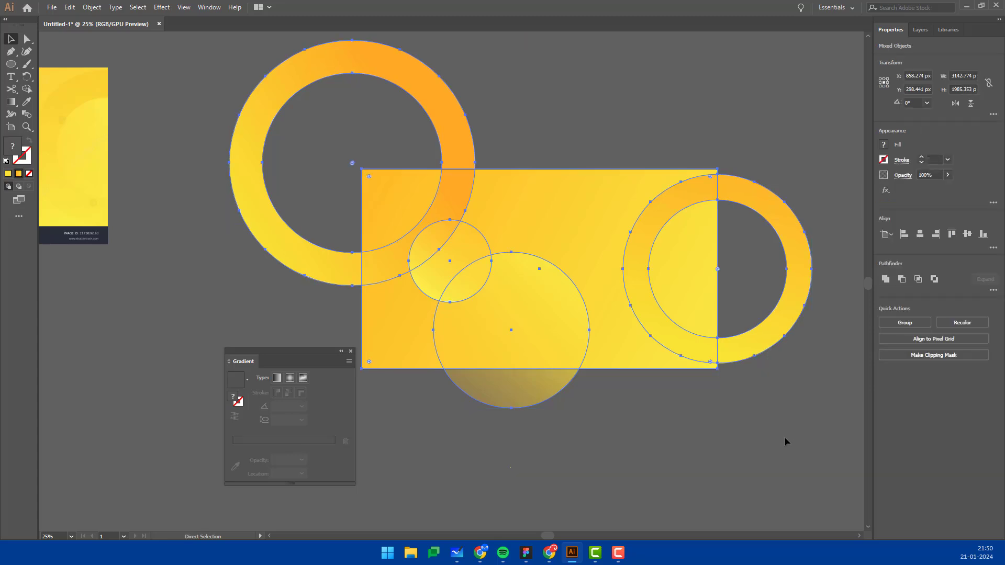
Create a white 1920×1080 rectangle and move it over the artboard.
{"action": "left_click_drag", "start_coordinate": [10, 64], "coordinate": [57, 63]}
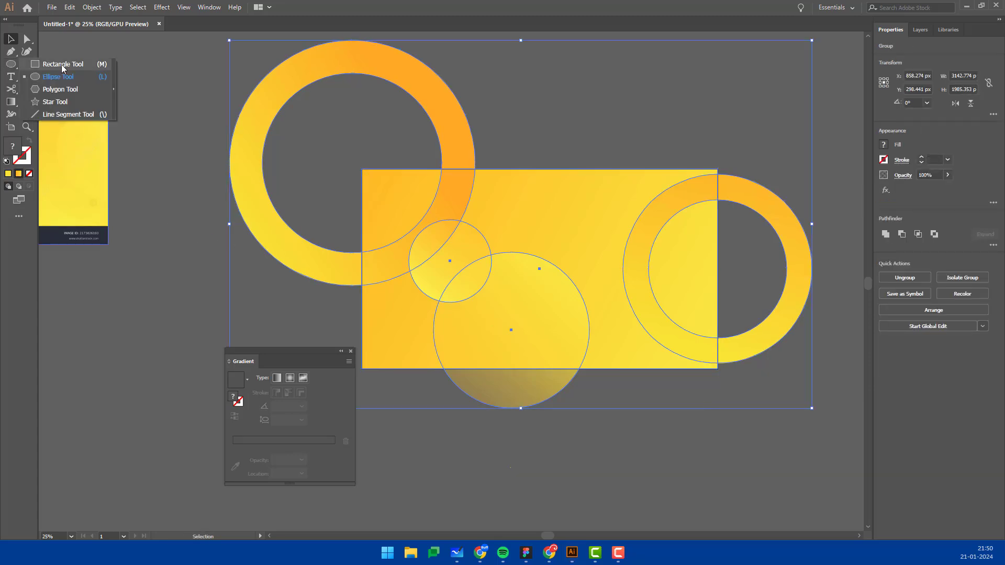
{"action": "left_click", "coordinate": [533, 225]}
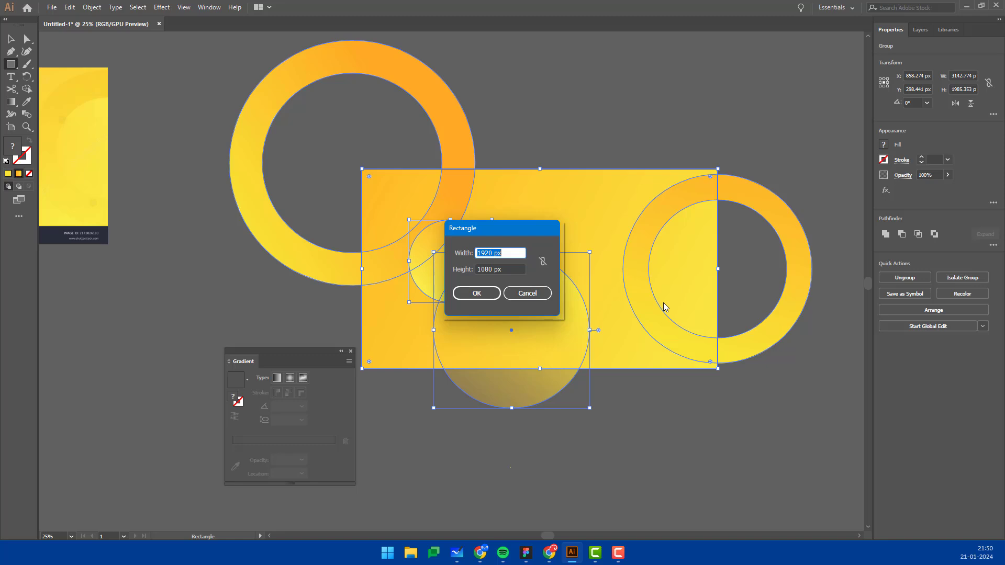
{"action": "key", "text": "Return"}
{"action": "key", "text": "v"}
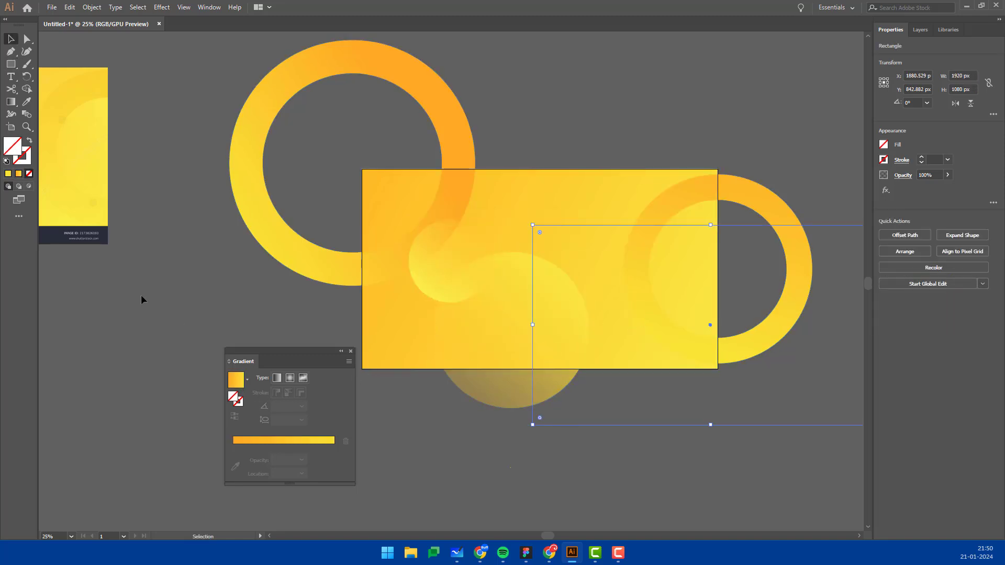
{"action": "left_click", "coordinate": [5, 161]}
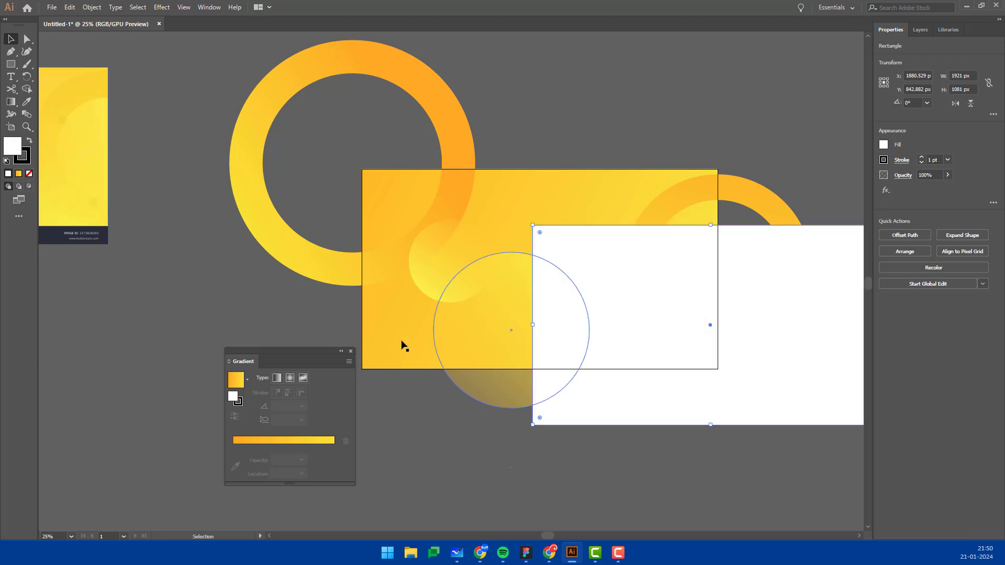
{"action": "left_click_drag", "start_coordinate": [566, 295], "coordinate": [445, 255]}
Select the rectangle with all shapes and make a clipping mask.
{"action": "left_click_drag", "start_coordinate": [654, 191], "coordinate": [388, 298]}
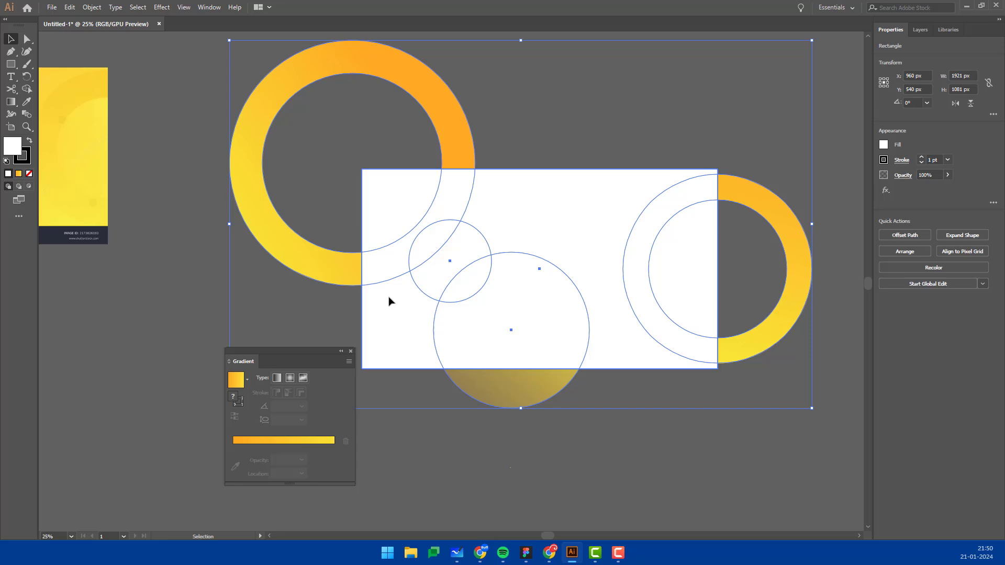
{"action": "right_click", "coordinate": [579, 211]}
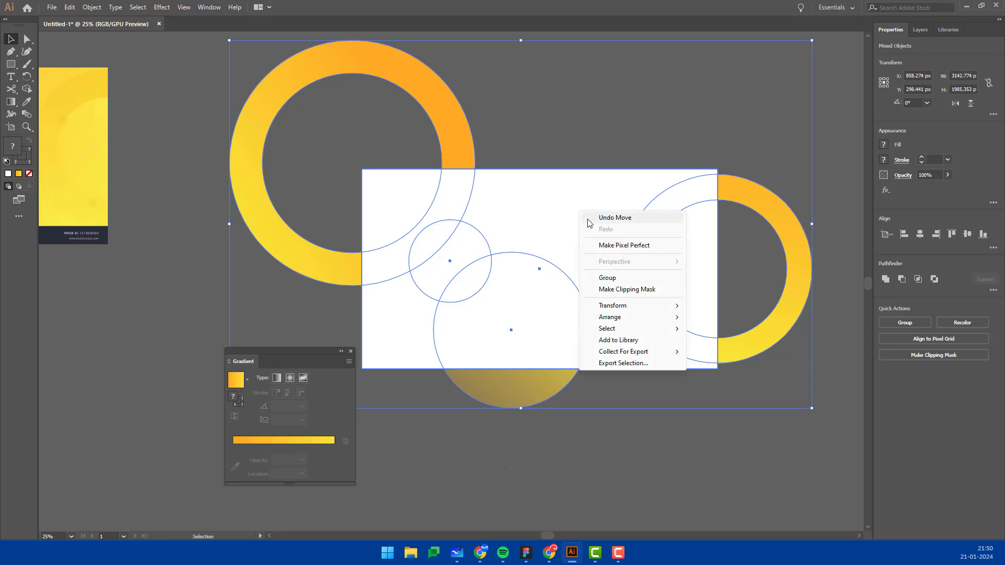
{"action": "left_click", "coordinate": [619, 291]}
{"action": "left_click", "coordinate": [617, 404]}
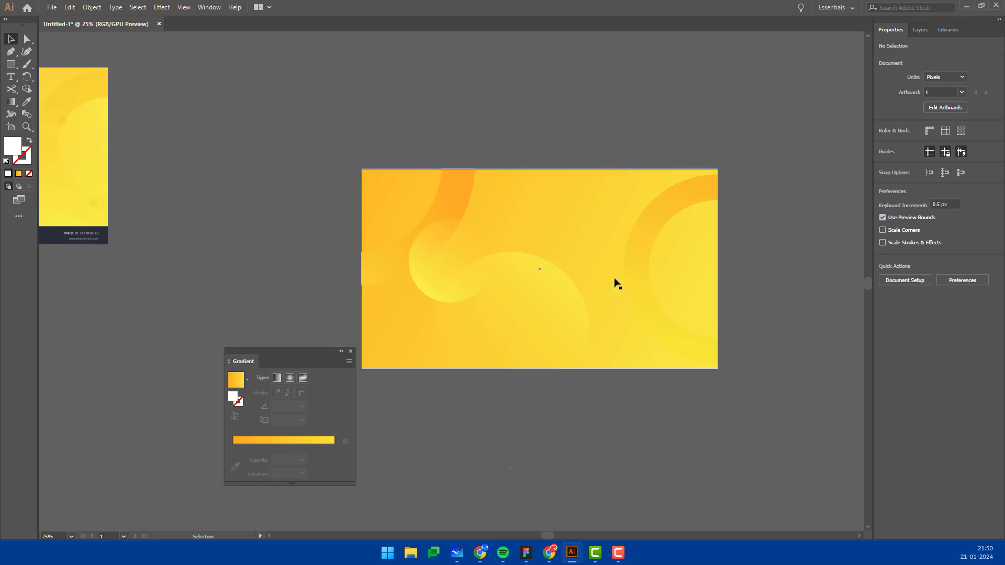
Enter the clip group and enlarge the small and large soft circles together.
{"action": "scroll", "coordinate": [623, 256], "scroll_direction": "down", "scroll_amount": 3}
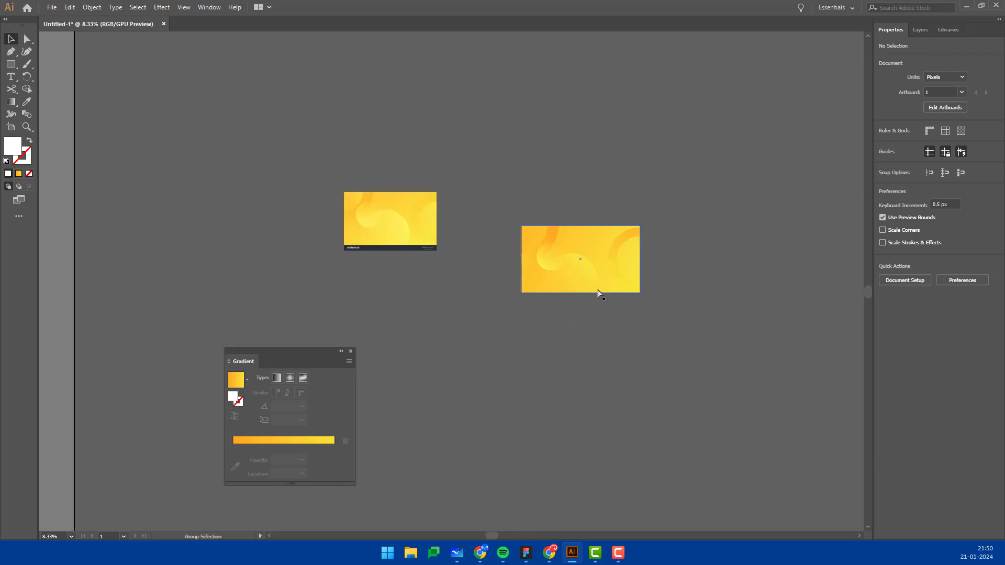
{"action": "scroll", "coordinate": [576, 257], "scroll_direction": "up", "scroll_amount": 2}
{"action": "left_click", "coordinate": [572, 253]}
{"action": "double_click", "coordinate": [571, 252]}
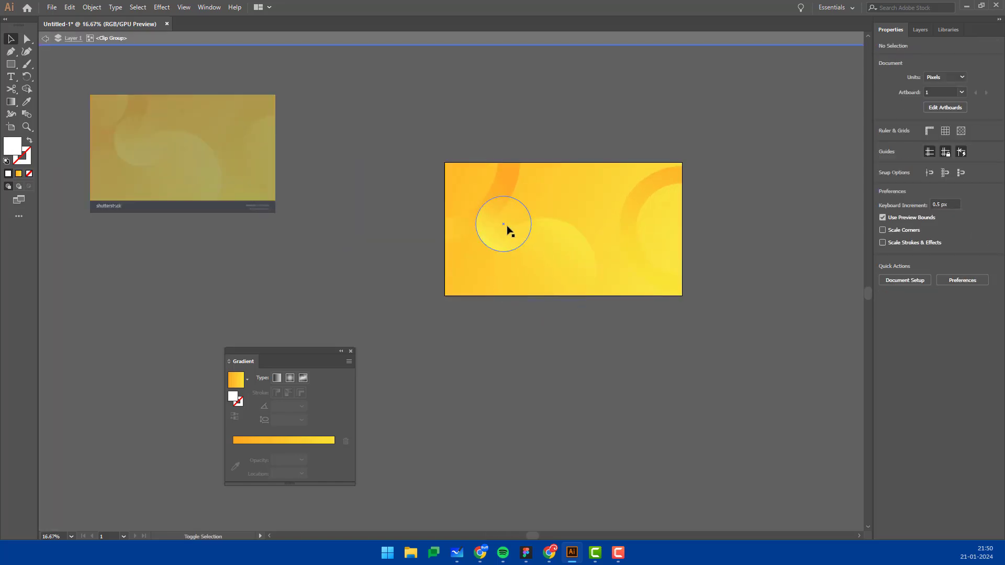
{"action": "left_click", "coordinate": [608, 266]}
{"action": "double_click", "coordinate": [576, 269]}
{"action": "left_click", "coordinate": [503, 224]}
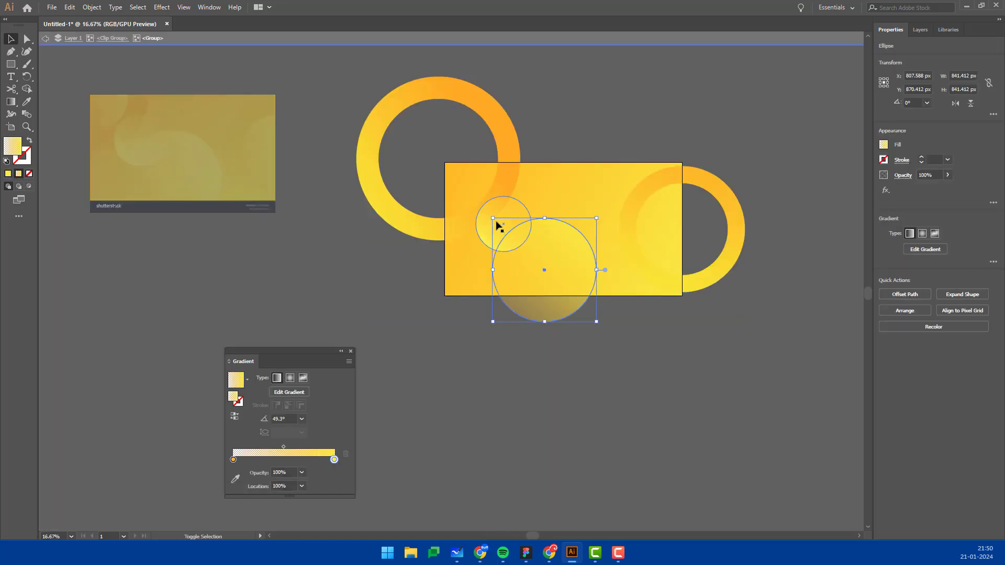
{"action": "left_click", "coordinate": [596, 258], "text": "shift"}
{"action": "left_click_drag", "start_coordinate": [595, 259], "coordinate": [619, 258]}
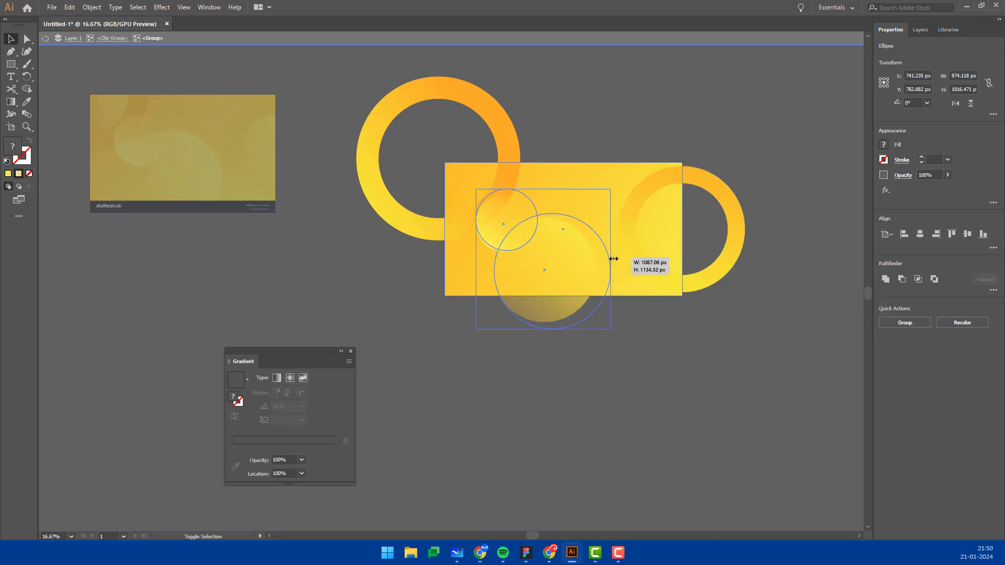
{"action": "left_click", "coordinate": [598, 260], "text": "shift"}
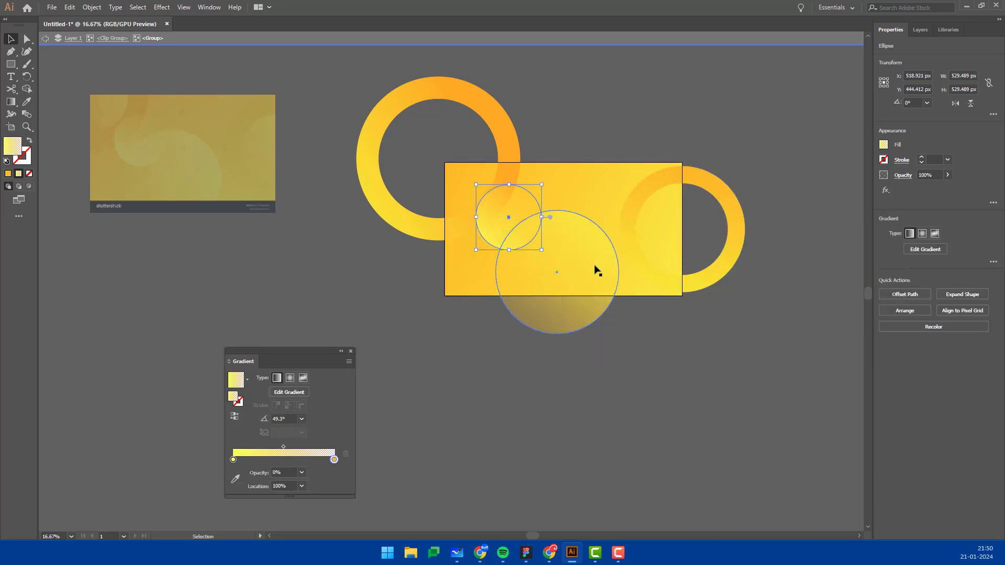
Reselect both soft circles, shrink them slightly, and exit the group.
{"action": "double_click", "coordinate": [600, 335]}
{"action": "left_click", "coordinate": [595, 265]}
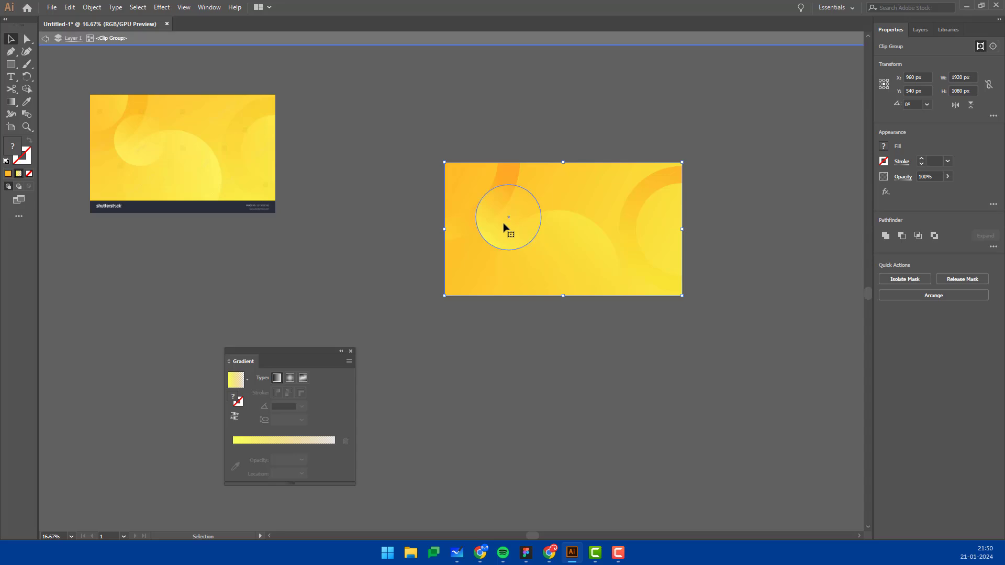
{"action": "double_click", "coordinate": [504, 226]}
{"action": "left_click", "coordinate": [549, 231]}
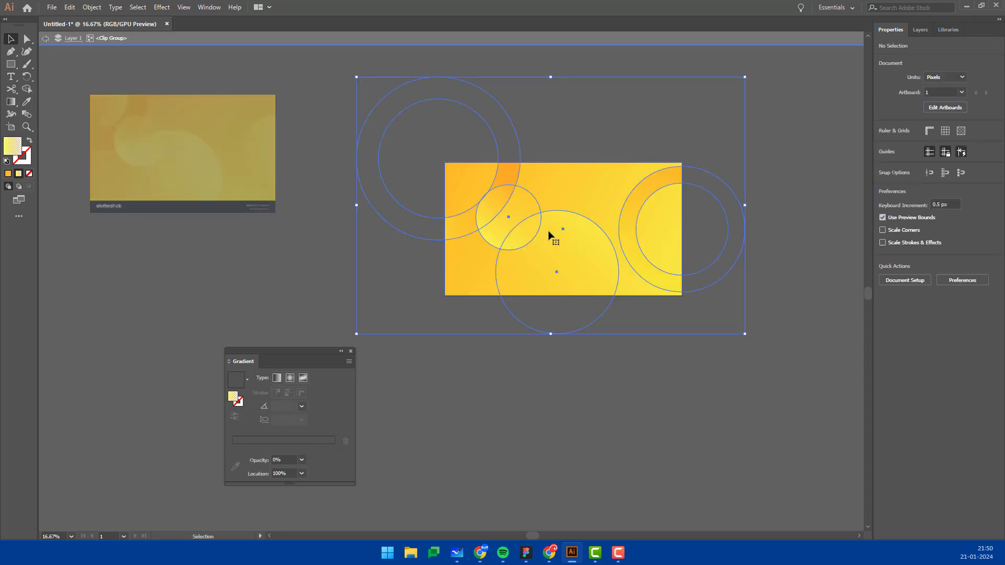
{"action": "left_click", "coordinate": [580, 249]}
{"action": "left_click", "coordinate": [511, 223], "text": "shift"}
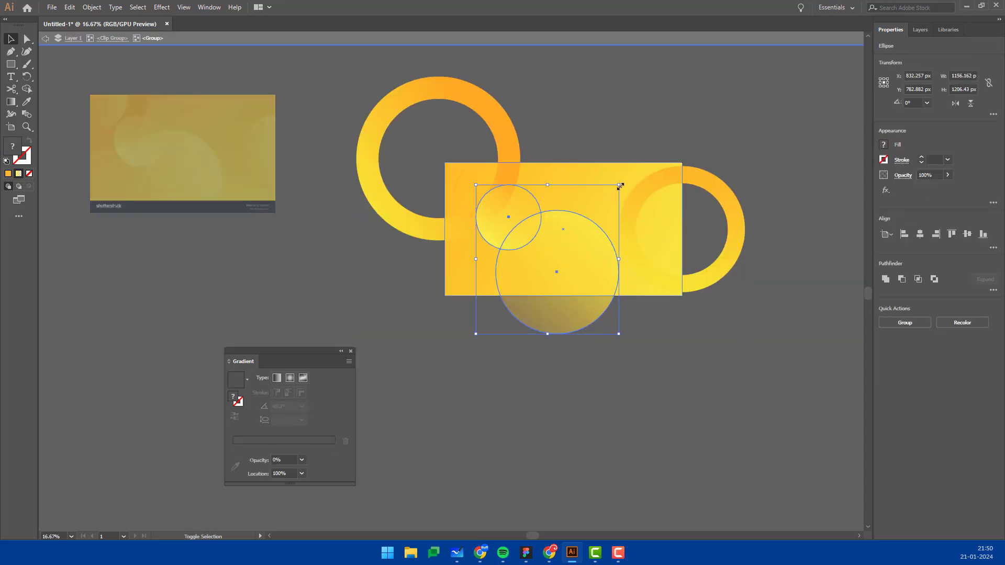
{"action": "left_click_drag", "start_coordinate": [619, 186], "coordinate": [613, 190]}
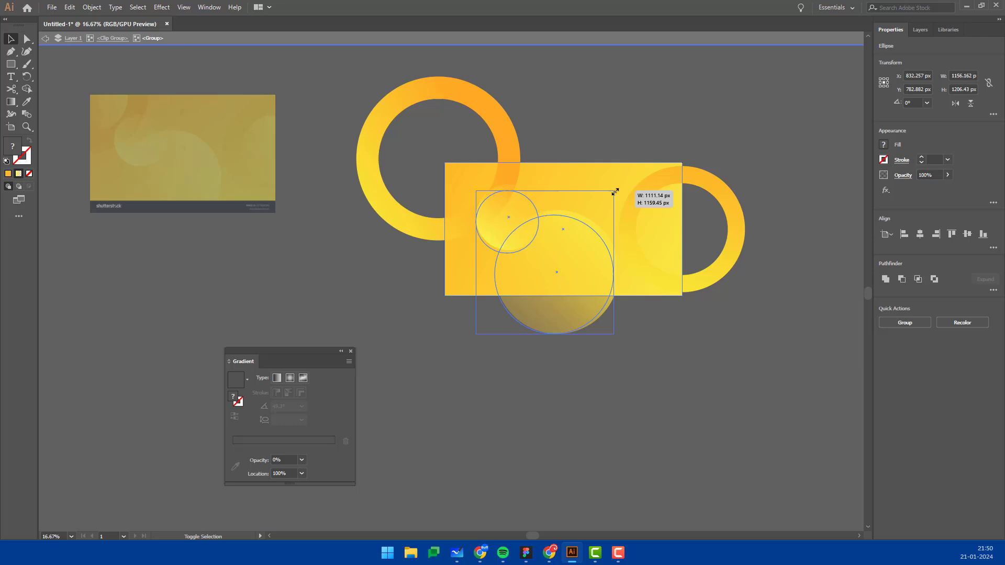
{"action": "double_click", "coordinate": [708, 377]}
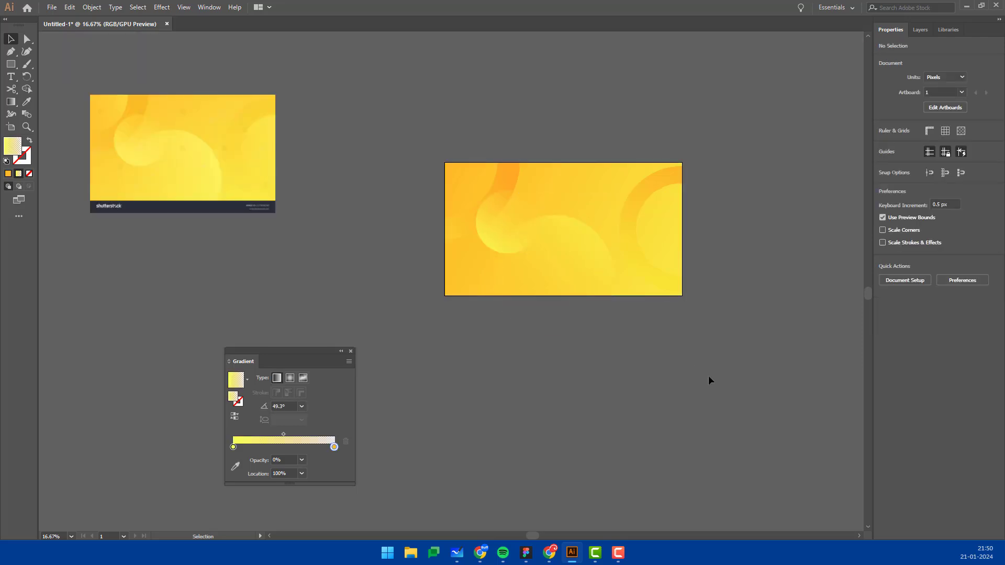
{"action": "left_click", "coordinate": [599, 189]}
{"action": "key", "text": "shift"}
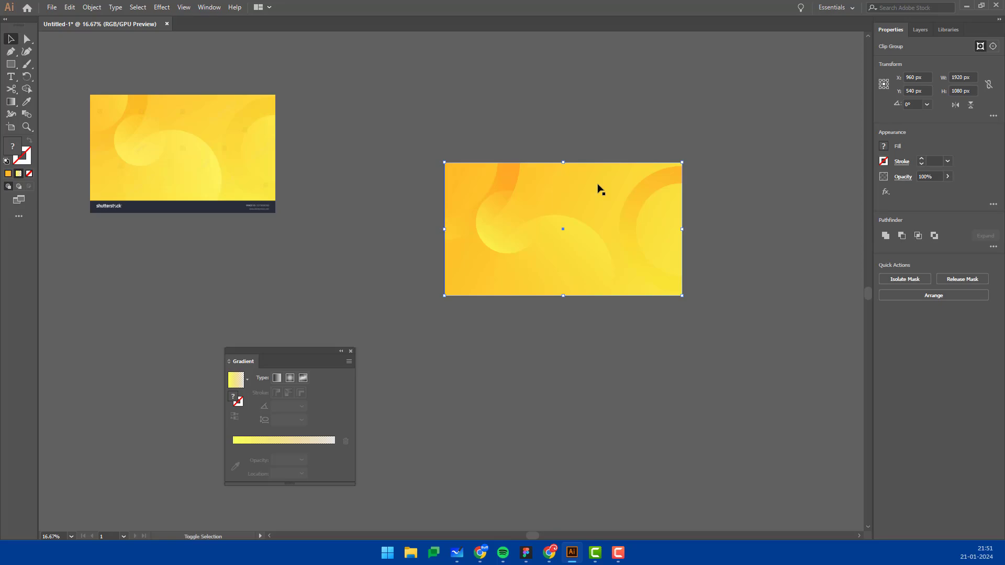
{"action": "key", "text": "shift+f"}
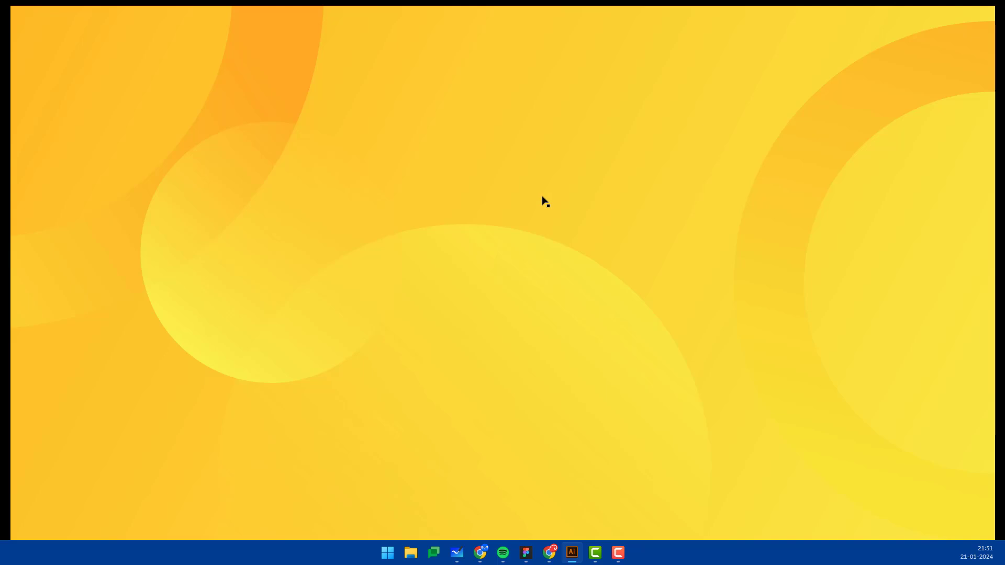
{"action": "key", "text": "Escape"}
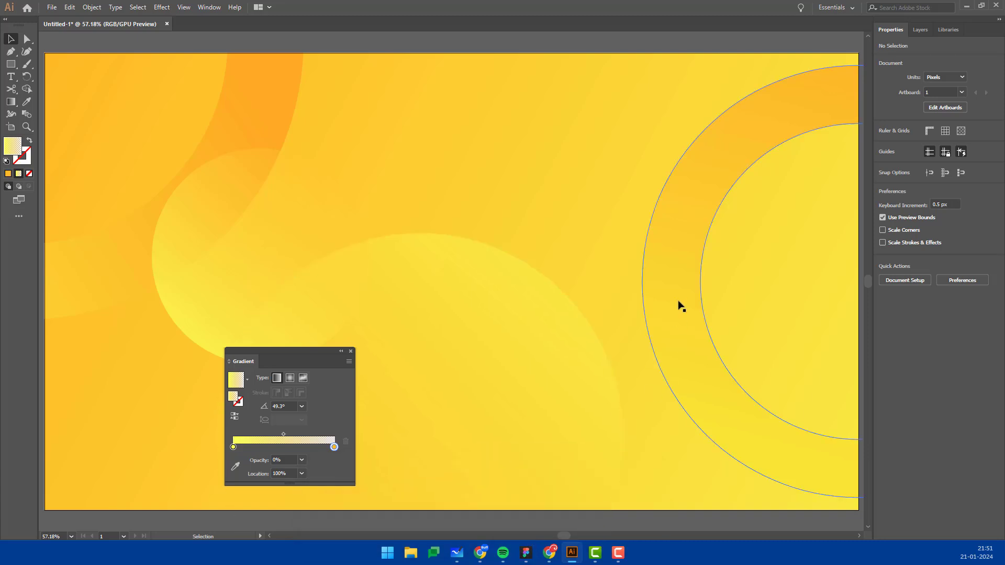
Reset the Essentials workspace to close the floating gradient panel, then pan across the artboard.
{"action": "scroll", "coordinate": [681, 306], "scroll_direction": "down", "scroll_amount": 1, "text": "alt"}
{"action": "left_click", "coordinate": [218, 6]}
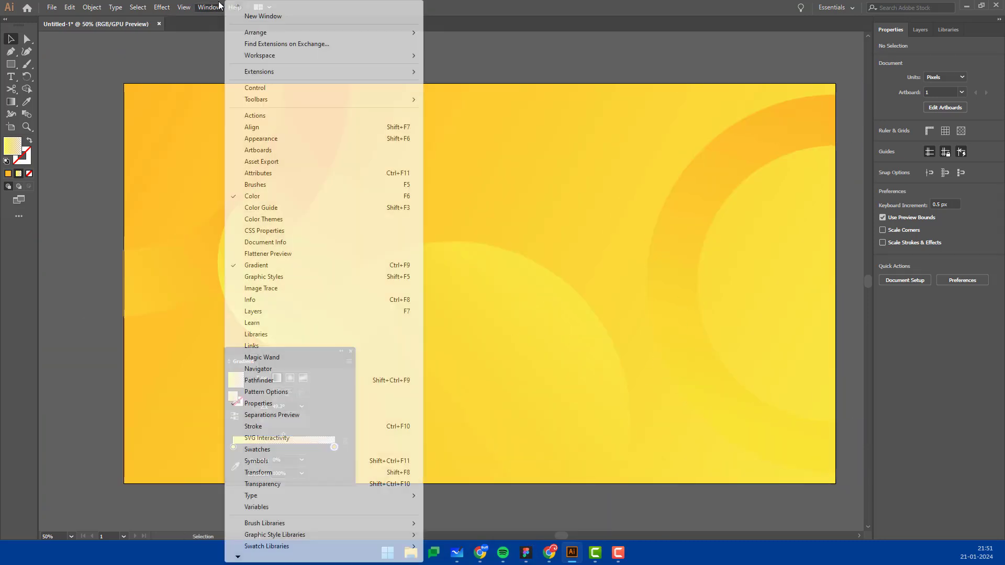
{"action": "mouse_move", "coordinate": [259, 55]}
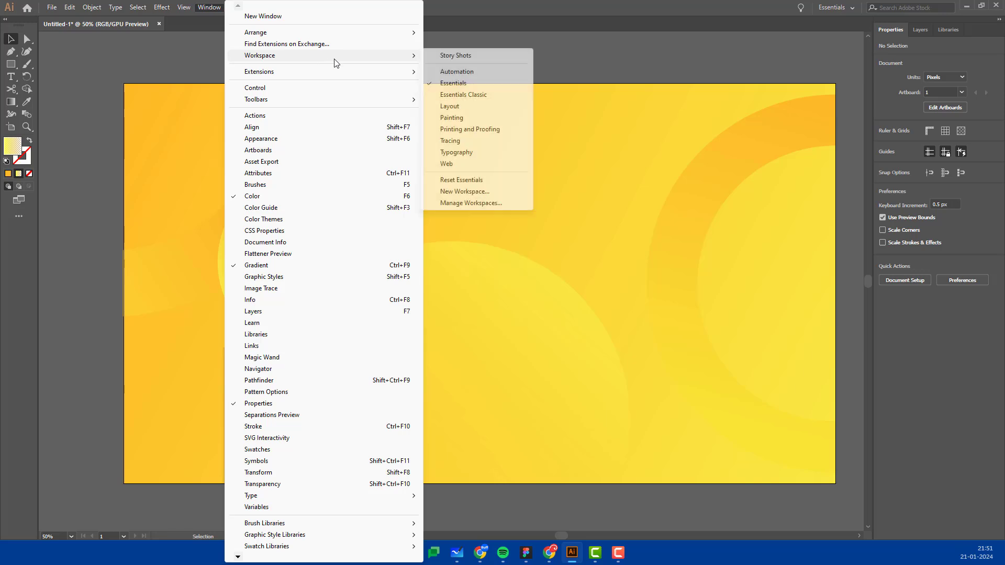
{"action": "left_click", "coordinate": [512, 179]}
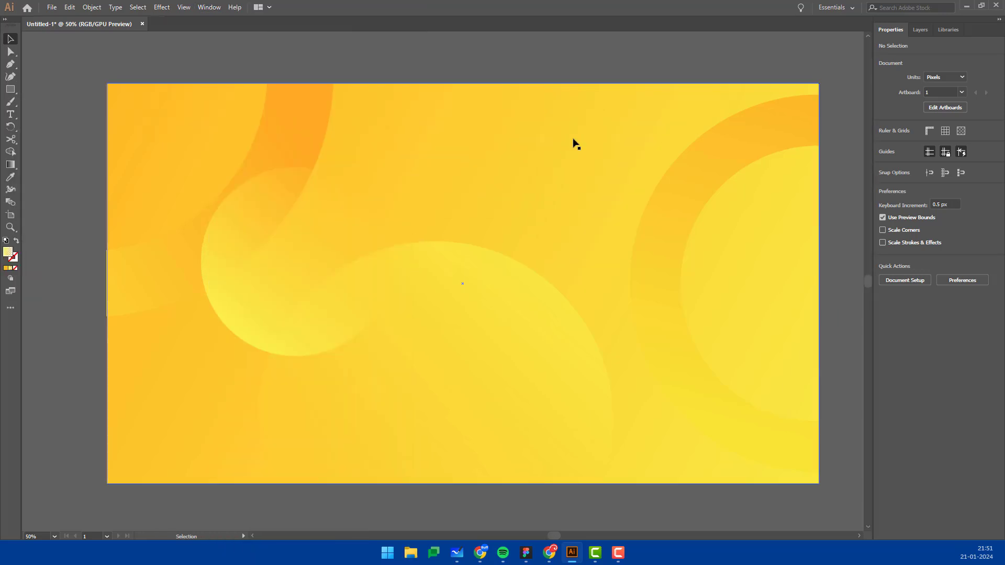
{"action": "scroll", "coordinate": [577, 142], "scroll_direction": "up", "scroll_amount": 1}
{"action": "scroll", "coordinate": [449, 157], "scroll_direction": "up", "scroll_amount": 1}
{"action": "scroll", "coordinate": [451, 162], "scroll_direction": "down", "scroll_amount": 3}
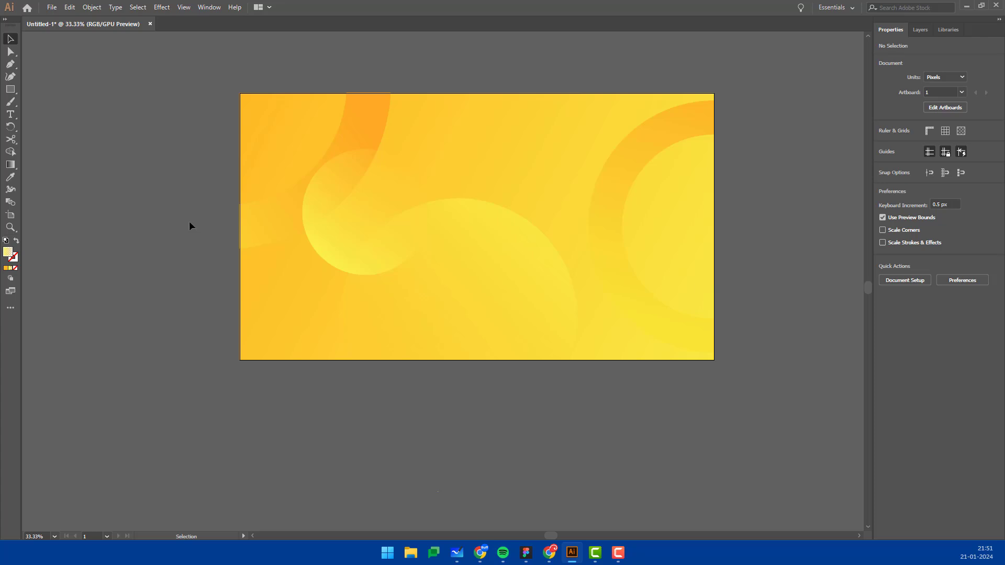
{"action": "scroll", "coordinate": [368, 173], "scroll_direction": "up", "scroll_amount": 1}
{"action": "mouse_move", "coordinate": [585, 154]}
{"action": "left_mouse_down"}
{"action": "mouse_move", "coordinate": [532, 164]}
{"action": "mouse_move", "coordinate": [564, 164]}
{"action": "left_mouse_up"}
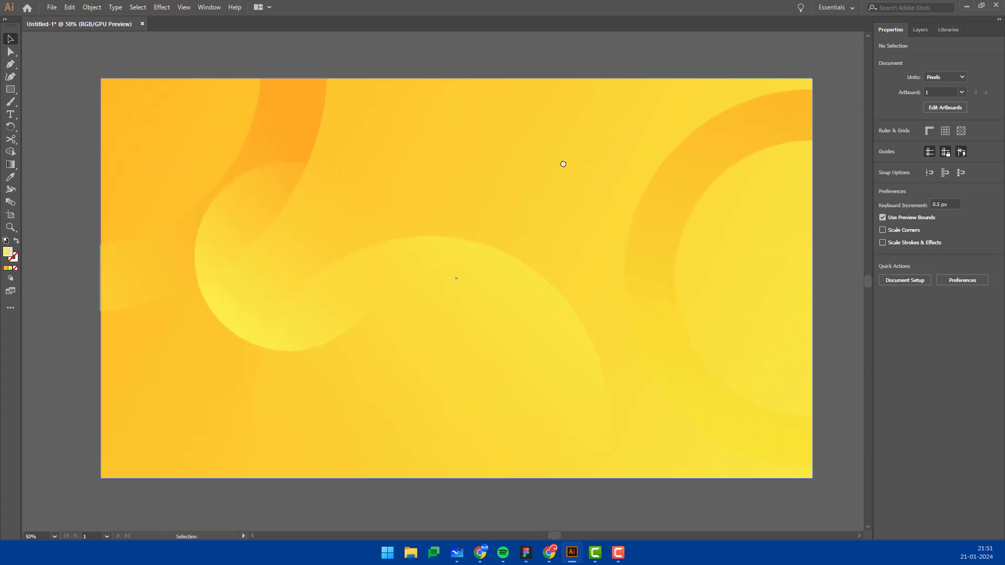